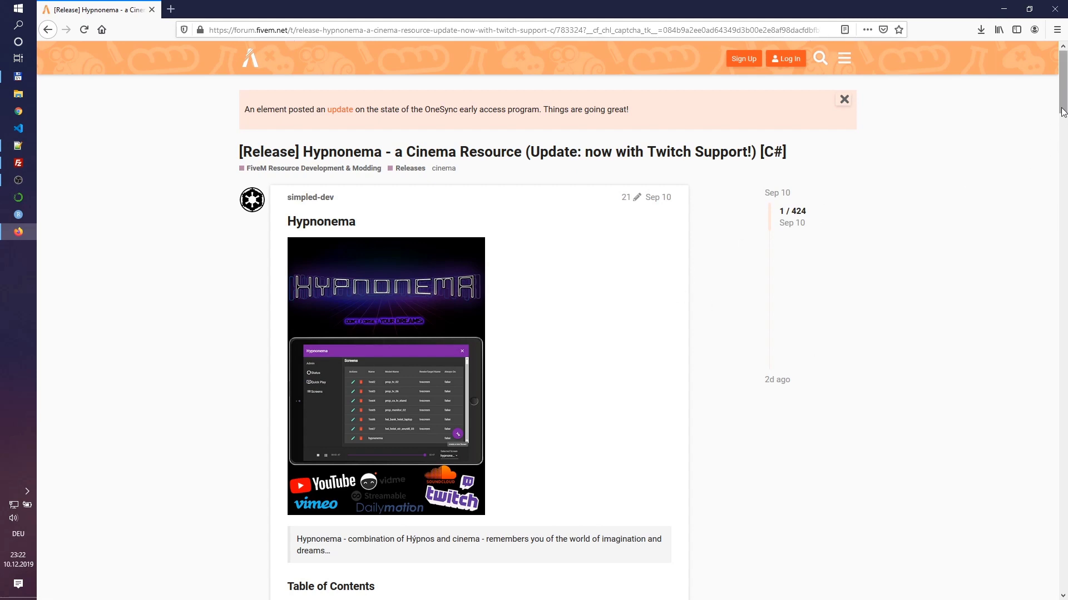
pyautogui.moveTo(1063, 94); pyautogui.dragTo(1063, 179)
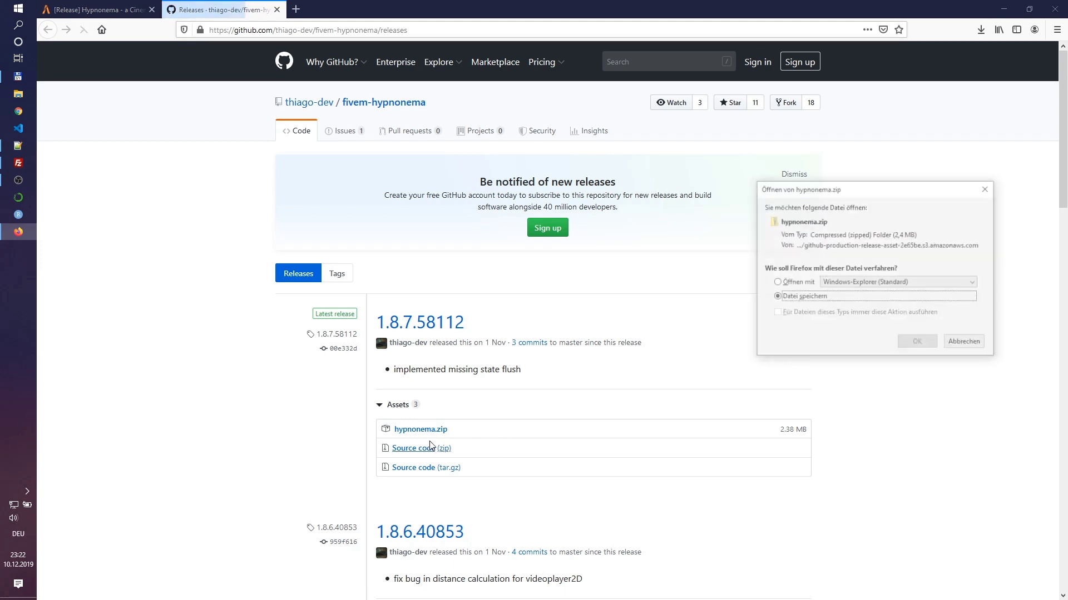
# Confirm saving hypnonema.zip from the latest fivem-hypnonema GitHub release.
pyautogui.click(913, 343)
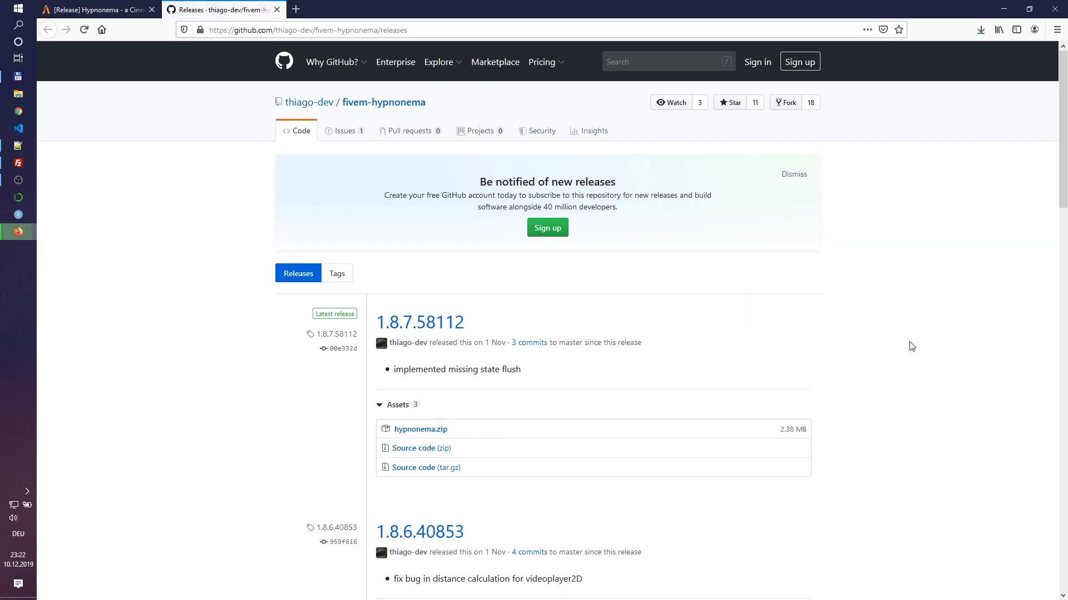
# Extract the hypnonema and hypnonema-map folders from hypnonema.zip into fiveM Tests\Test.
pyautogui.click(19, 77)
pyautogui.doubleClick(801, 211)
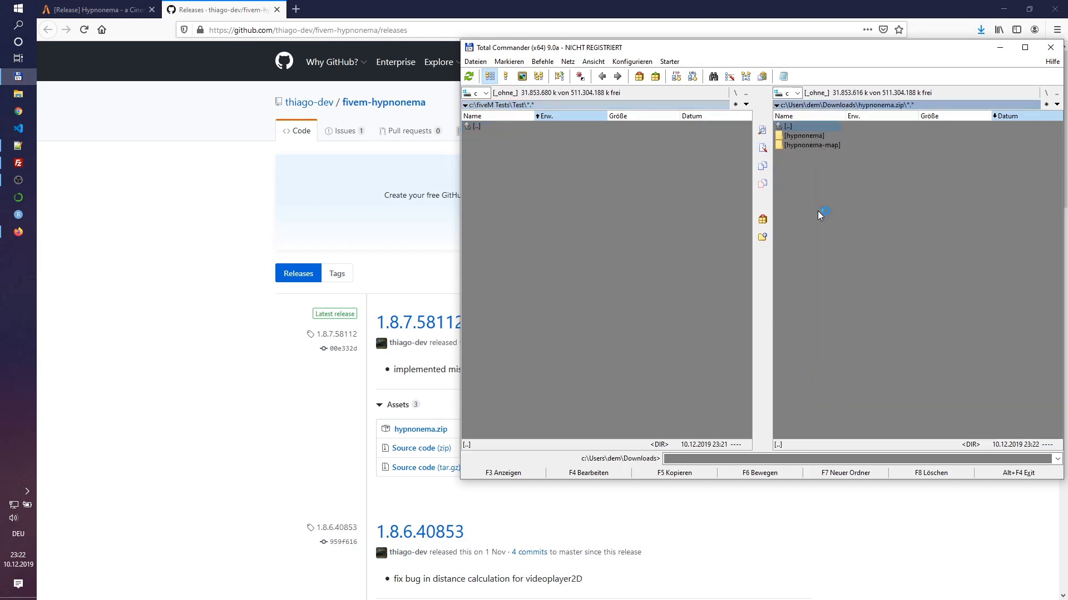
pyautogui.keyDown('shift'); pyautogui.click(823, 144); pyautogui.keyUp('shift')
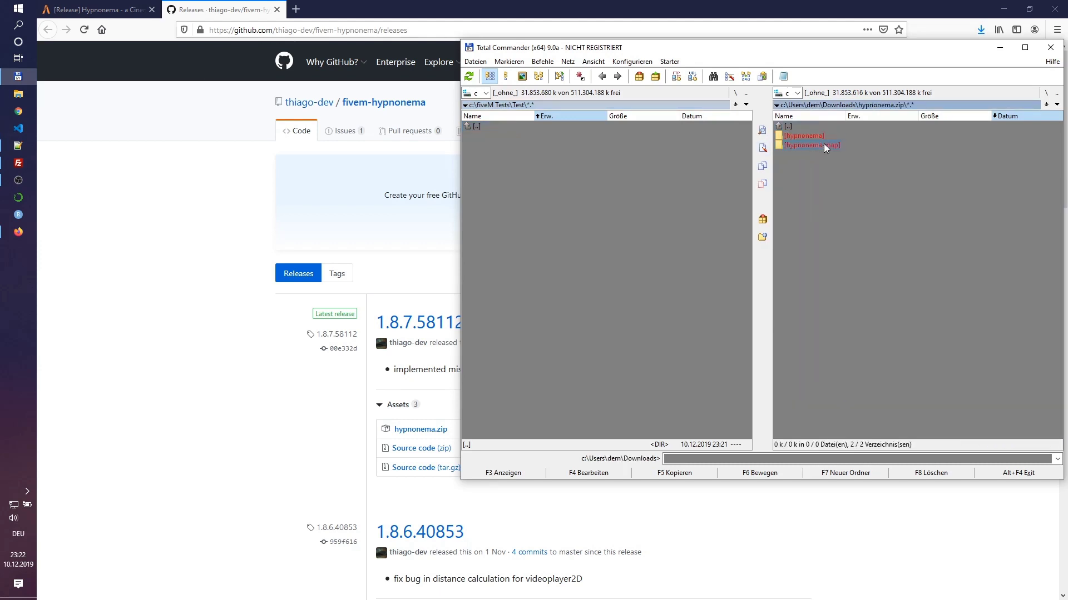
pyautogui.press('F5')
pyautogui.press('Return')
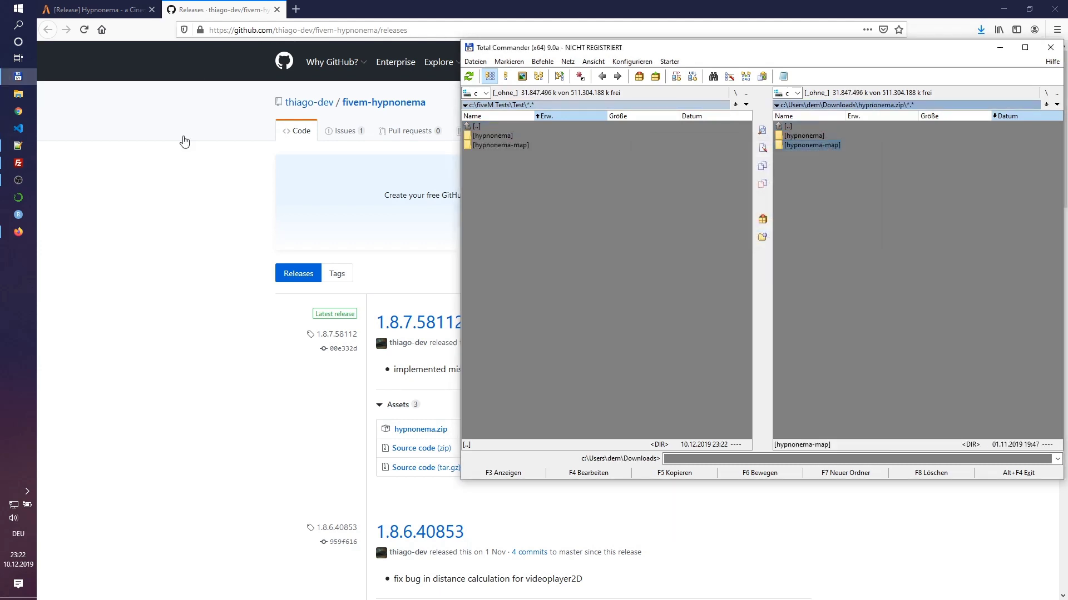
pyautogui.click(18, 162)
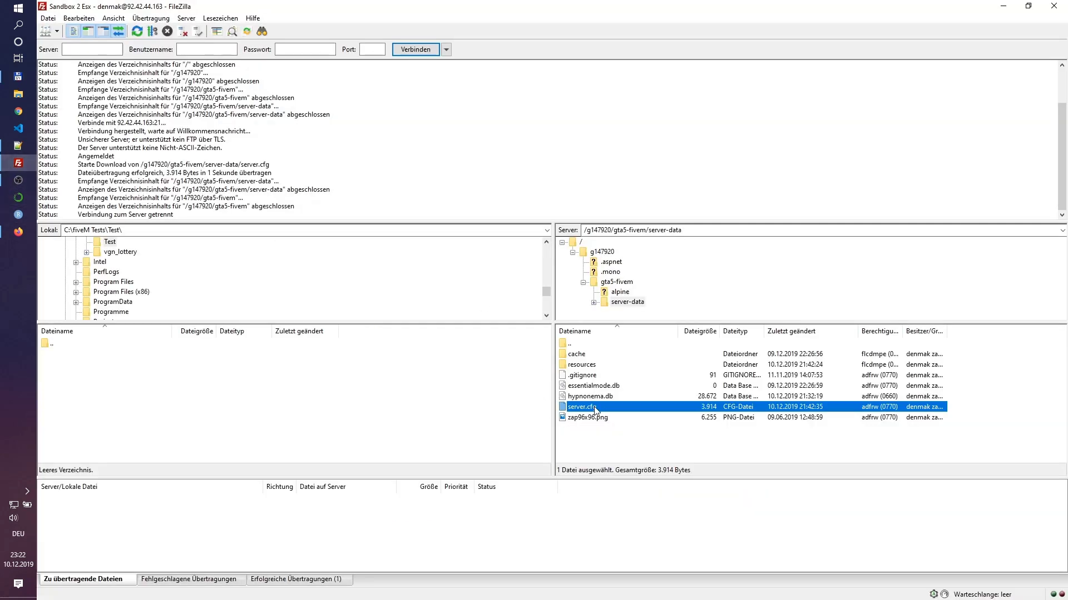
# Download server.cfg from the server-data folder into the local fiveM Tests\Test folder.
pyautogui.click(137, 32)
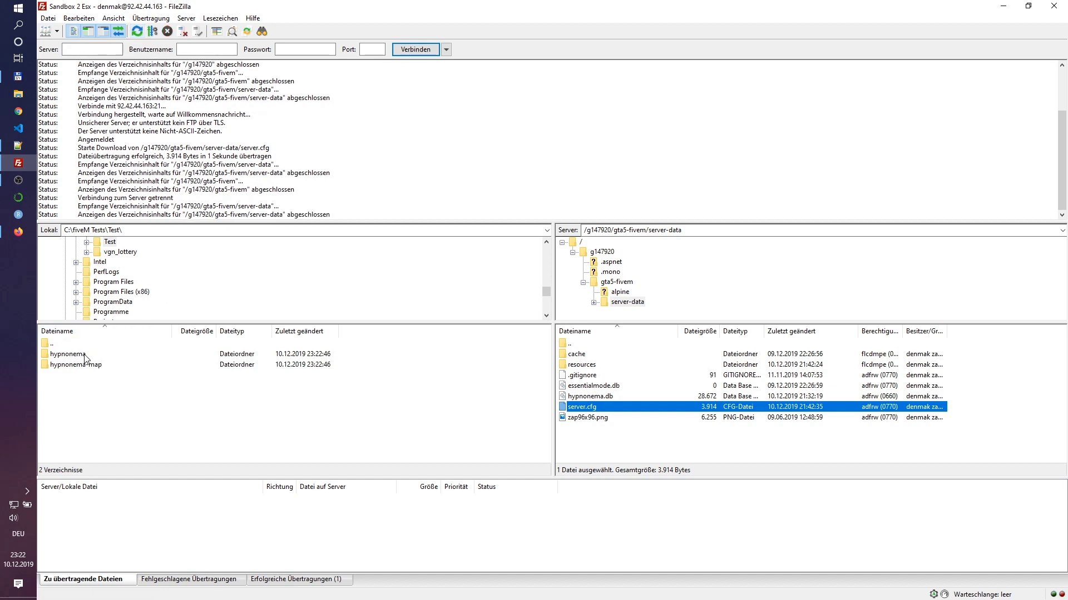
pyautogui.moveTo(582, 407); pyautogui.dragTo(284, 409)
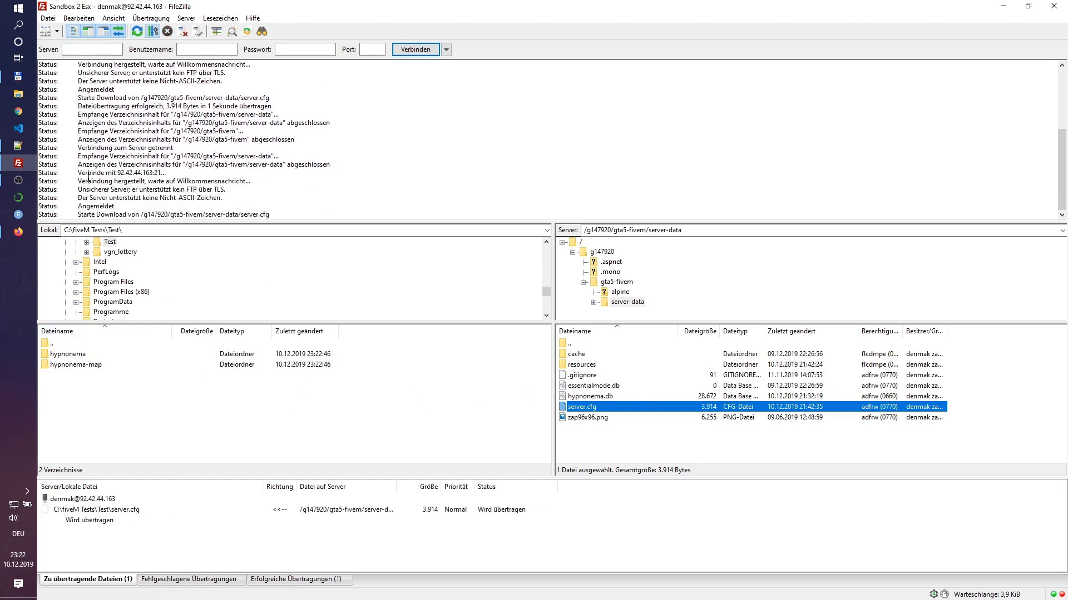
pyautogui.click(26, 78)
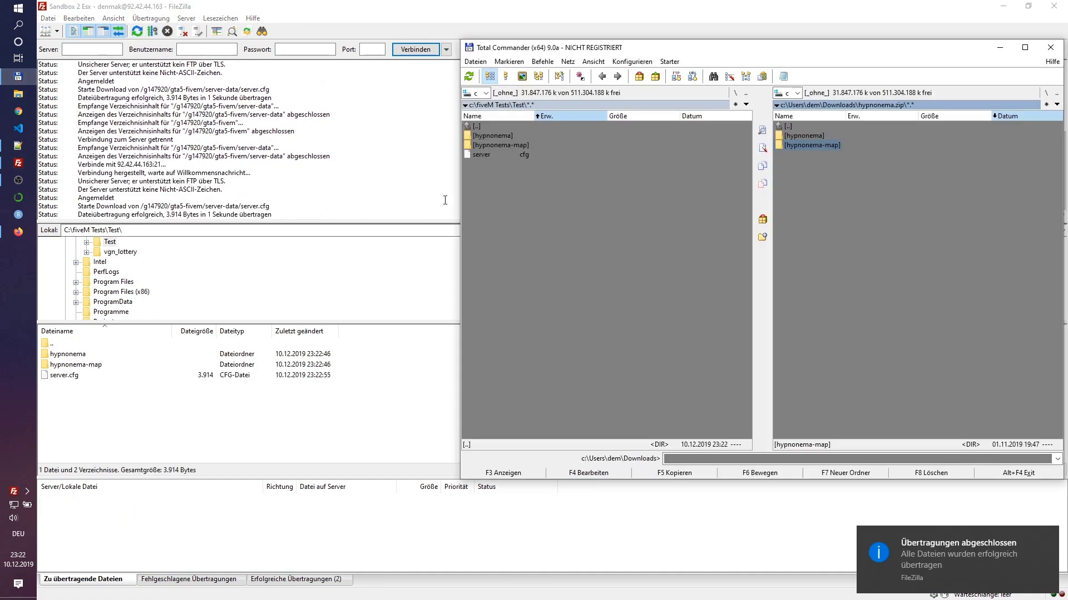
pyautogui.click(505, 157)
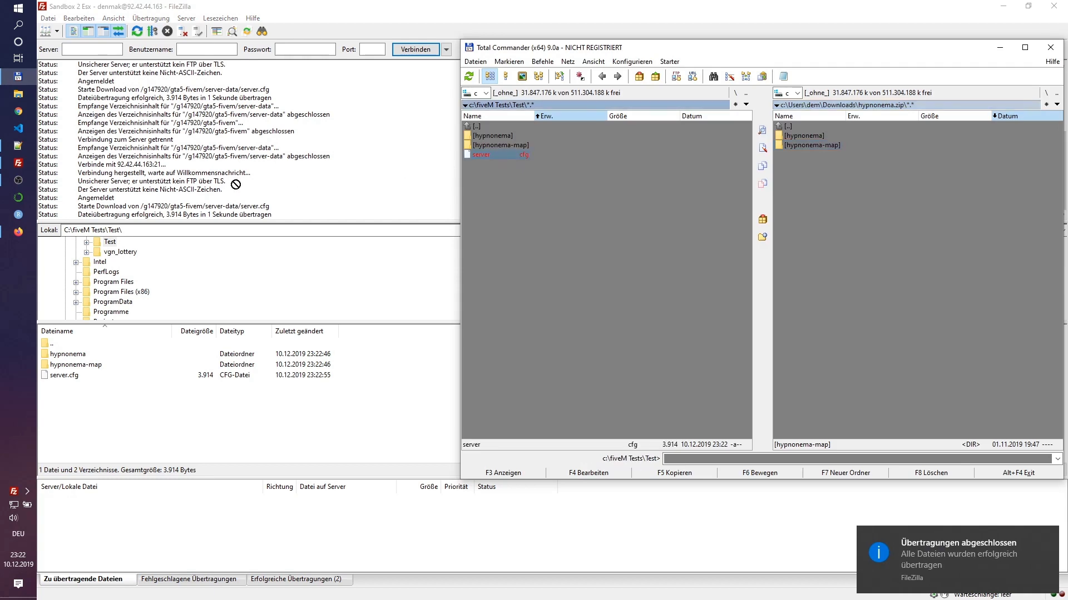
pyautogui.click(18, 149)
# Add a 'start hypnonema' line below the esx-carRental line in server.cfg.
pyautogui.moveTo(341, 230); pyautogui.dragTo(342, 225)
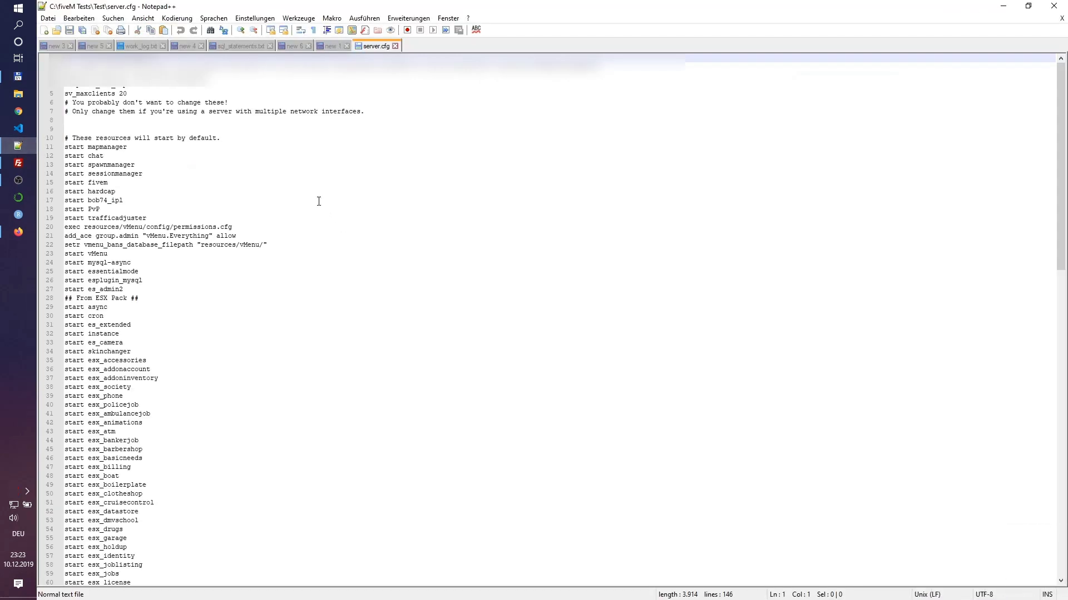
pyautogui.scroll(-10, 156, 192)
pyautogui.scroll(-10, 203, 259)
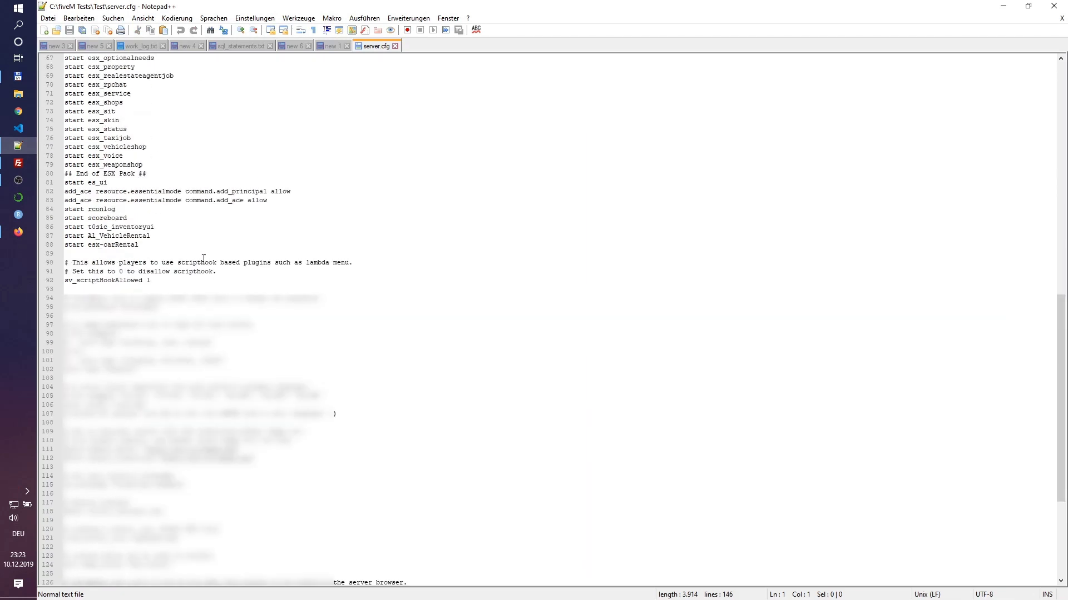
pyautogui.click(157, 245)
pyautogui.press('Return')
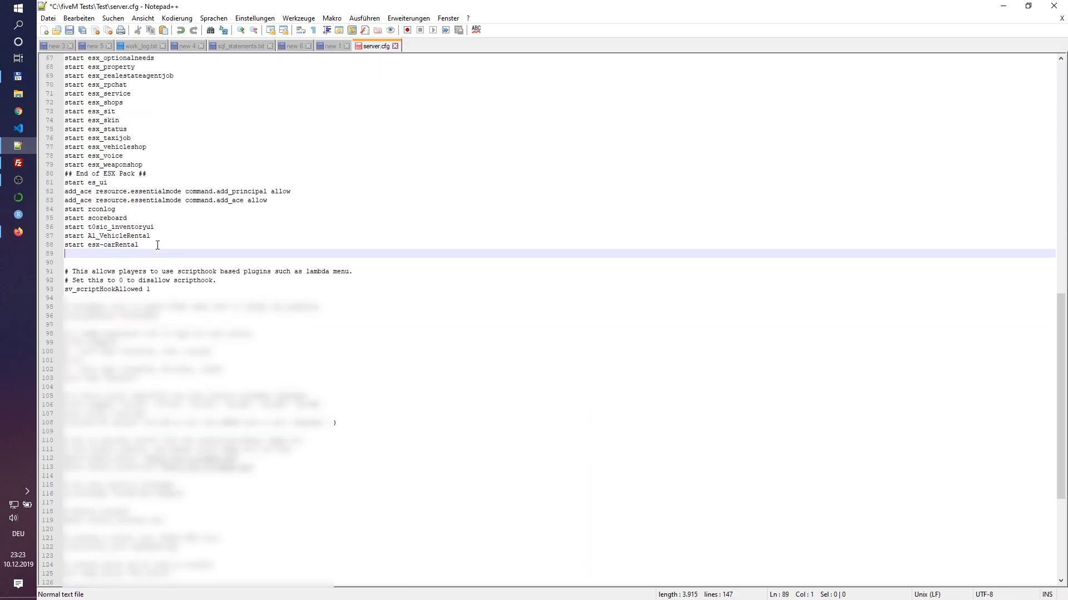
pyautogui.write('start')
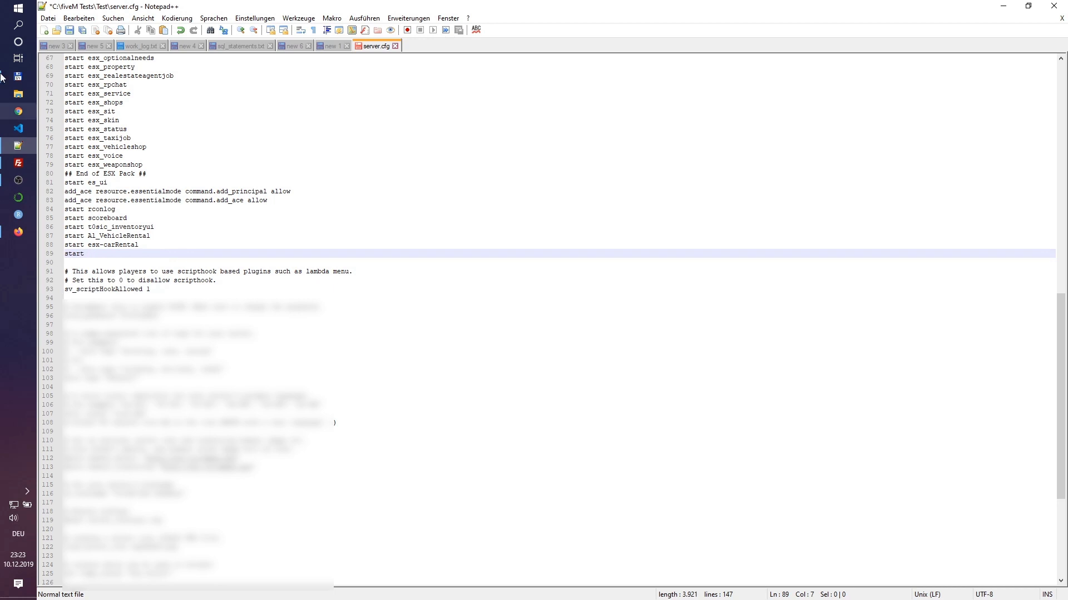
pyautogui.click(18, 77)
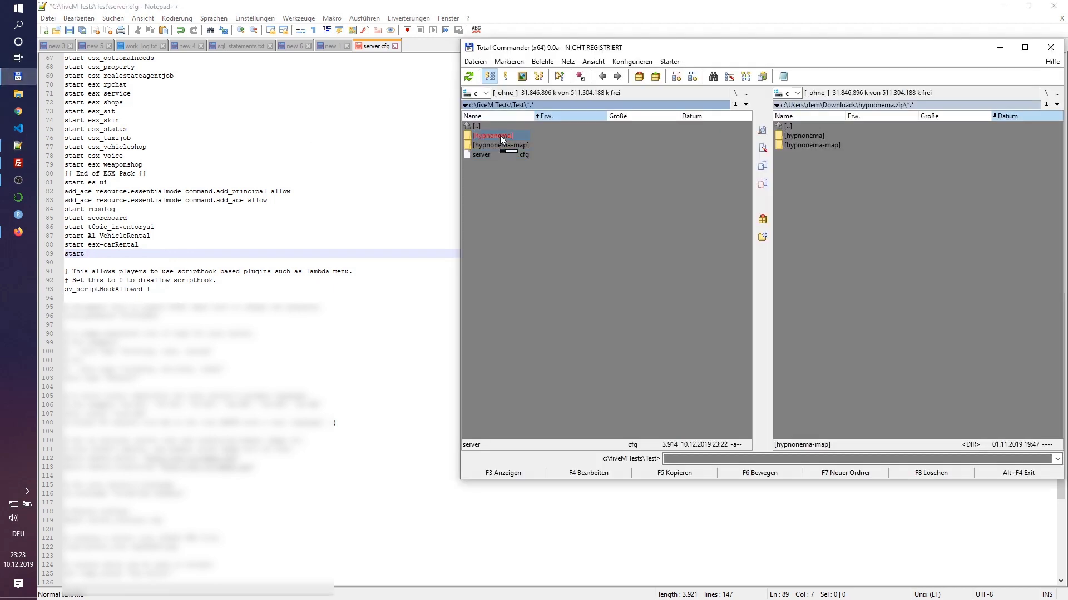
pyautogui.rightClick(498, 135)
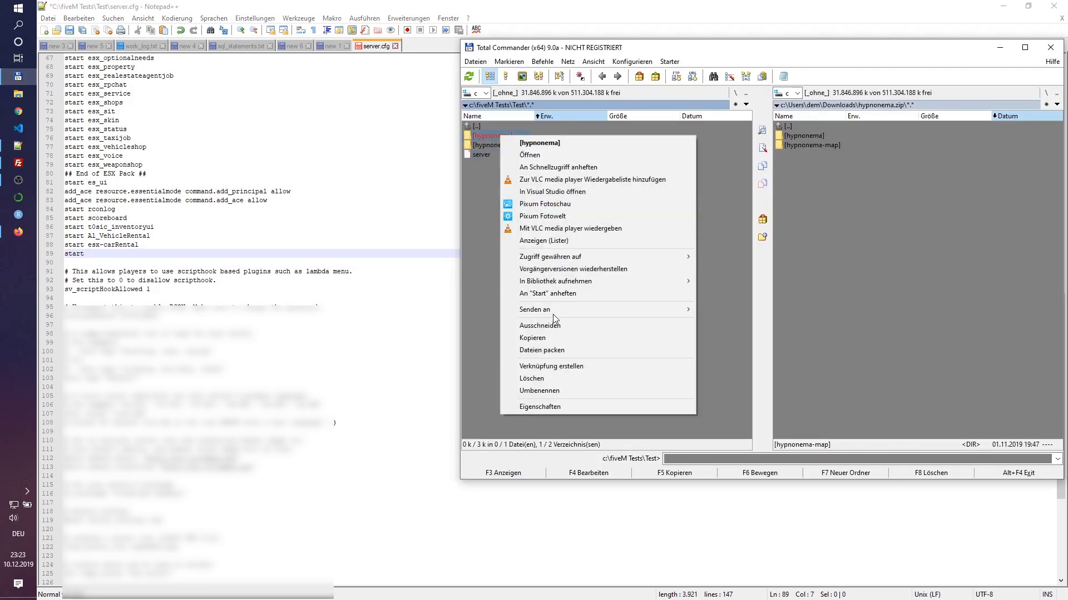
pyautogui.click(551, 385)
pyautogui.click(208, 259)
pyautogui.click(155, 254)
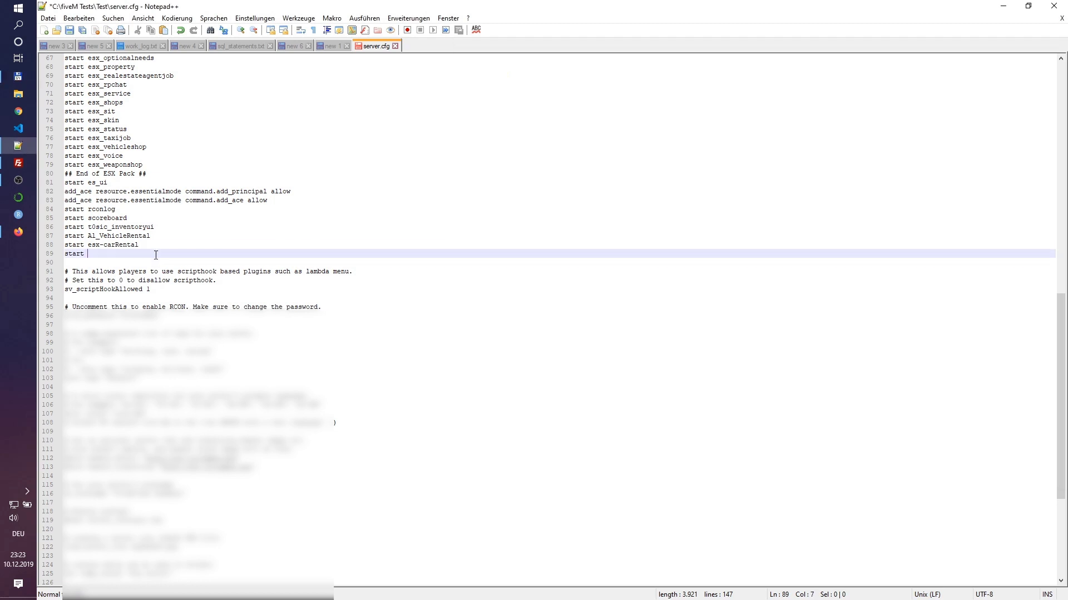
pyautogui.press('Return')
pyautogui.write('start')
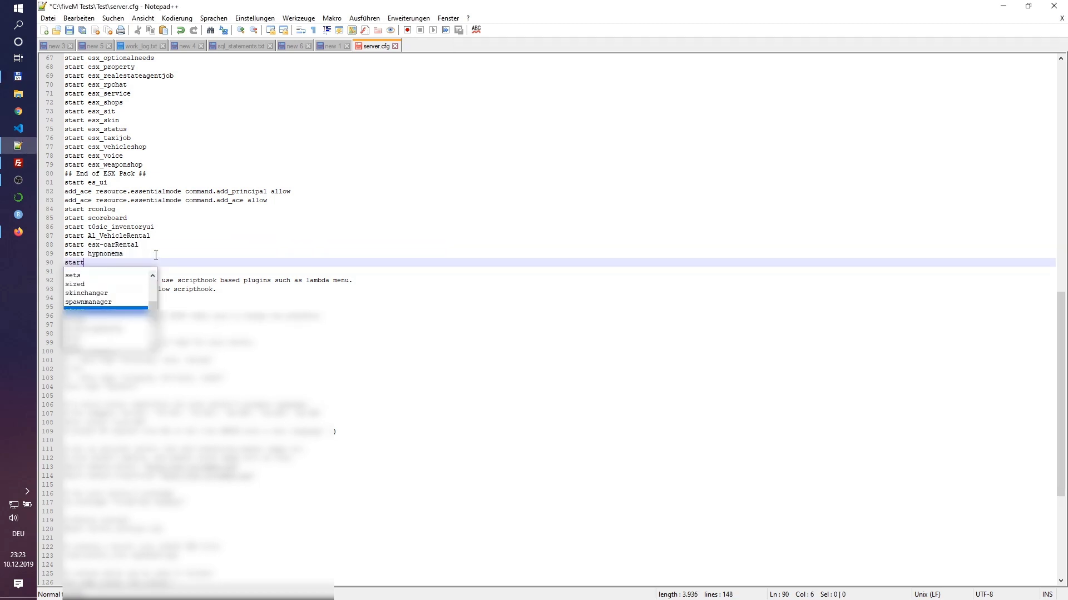
# Add a 'start hypnonema-map' line using the copied folder name.
pyautogui.click(19, 94)
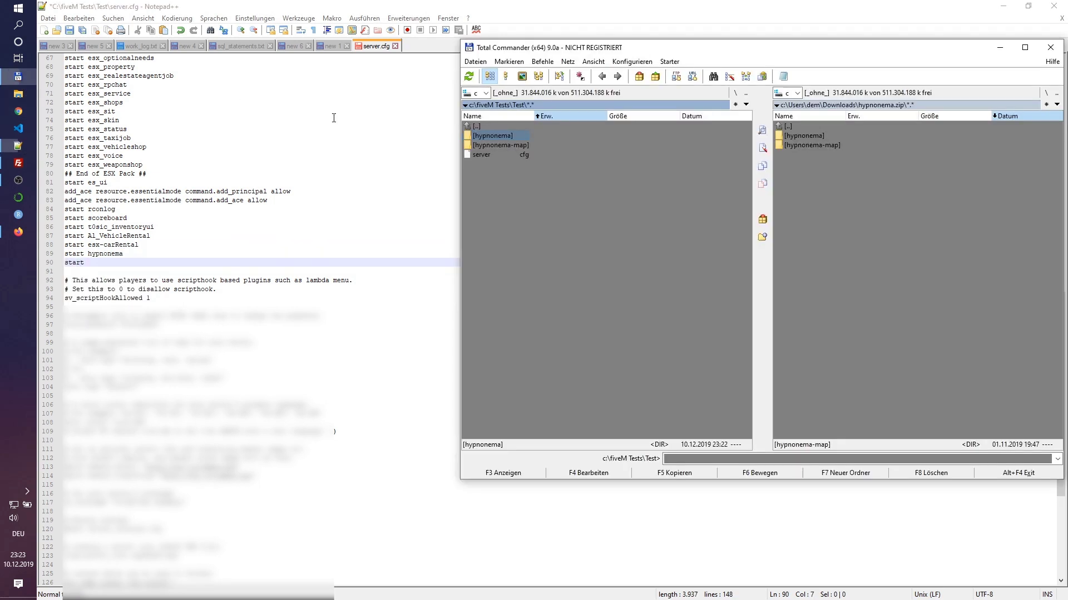
pyautogui.rightClick(513, 145)
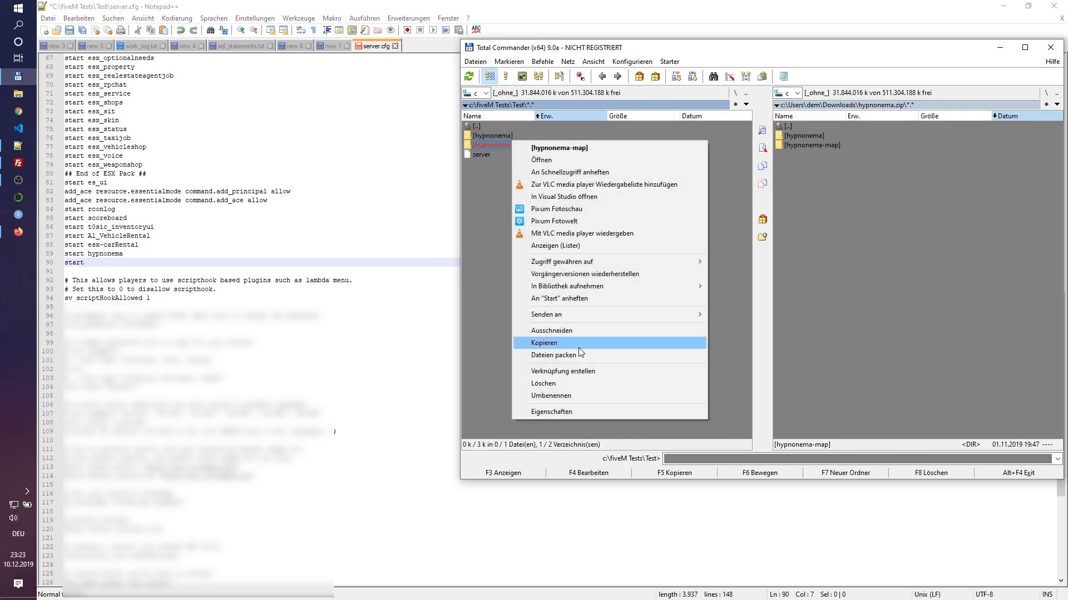
pyautogui.click(609, 399)
pyautogui.hotkey('ctrl', 'c')
pyautogui.click(137, 262)
pyautogui.write('hypnonema-map')
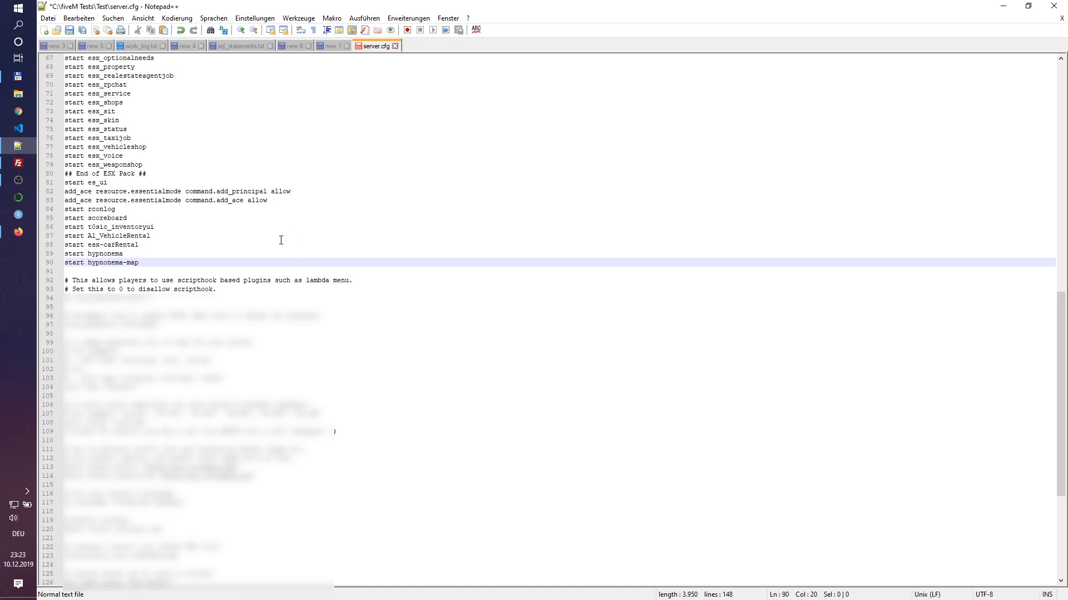
pyautogui.scroll(-8, 259, 267)
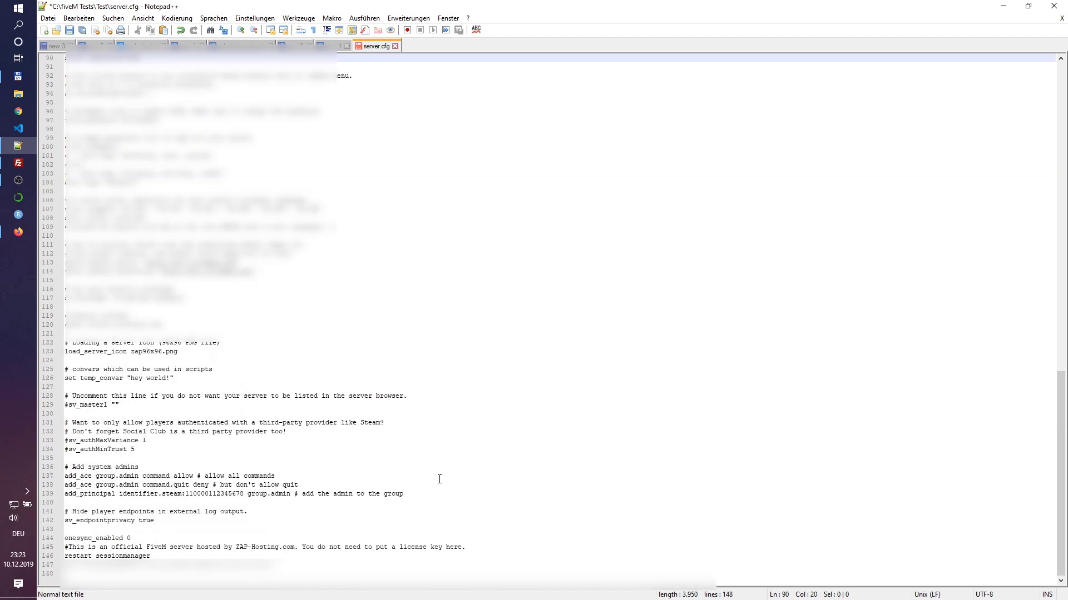
# Insert an empty line 140 after the admin principal entry.
pyautogui.click(424, 494)
pyautogui.press('Return')
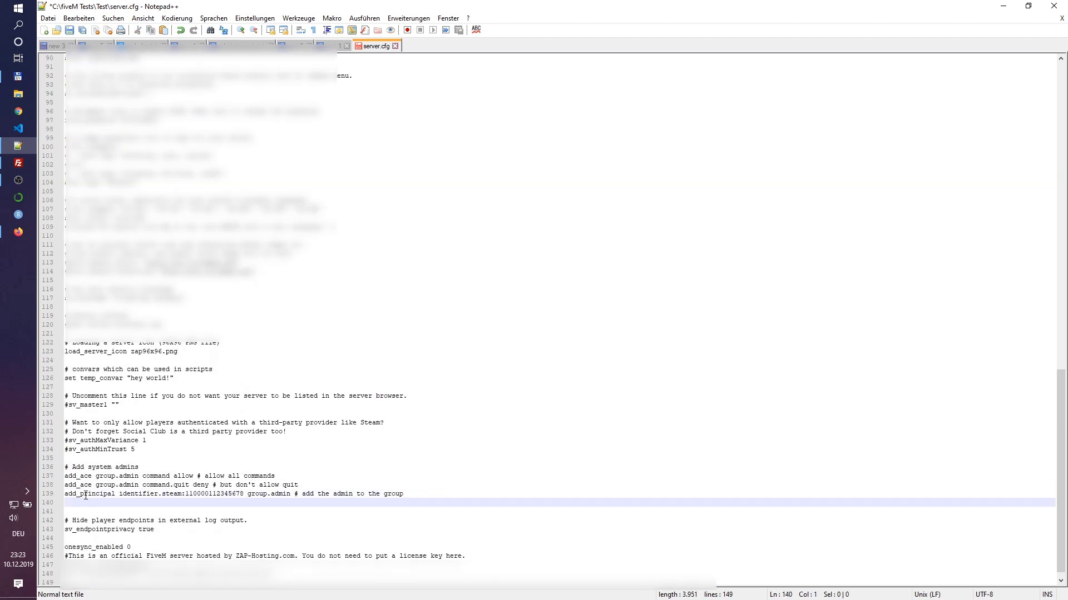
pyautogui.click(20, 203)
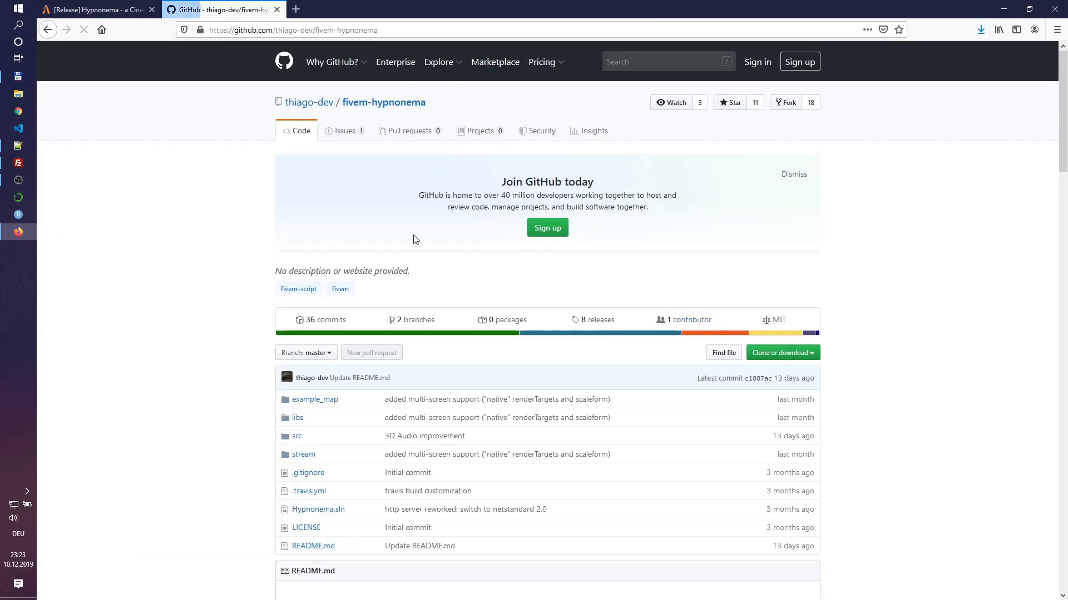
pyautogui.scroll(-8, 415, 329)
pyautogui.scroll(-5, 414, 328)
pyautogui.scroll(-4, 415, 328)
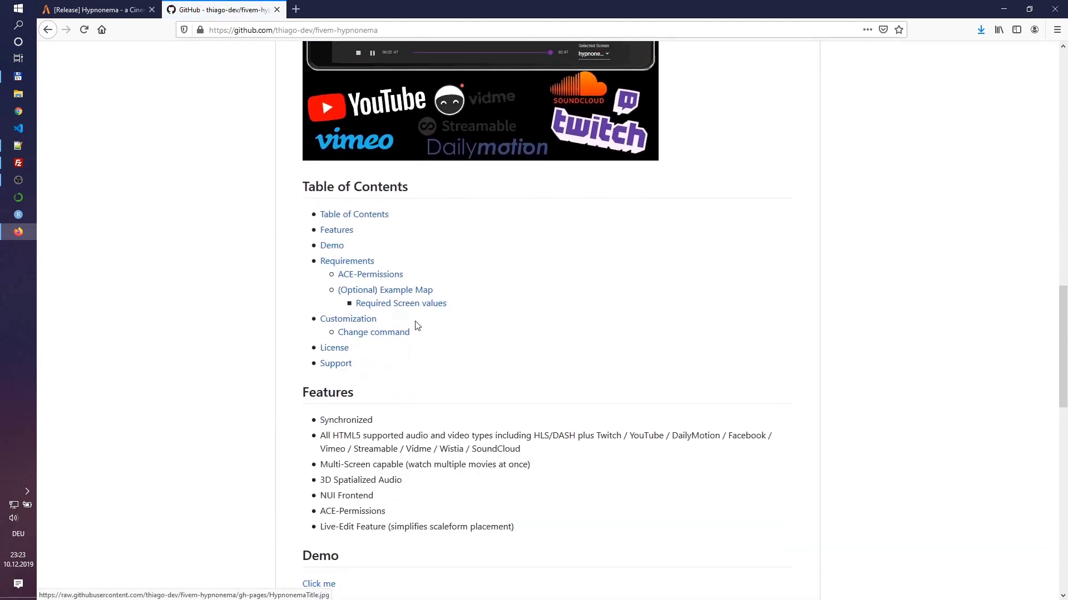
pyautogui.scroll(-4, 359, 317)
pyautogui.scroll(-2, 354, 310)
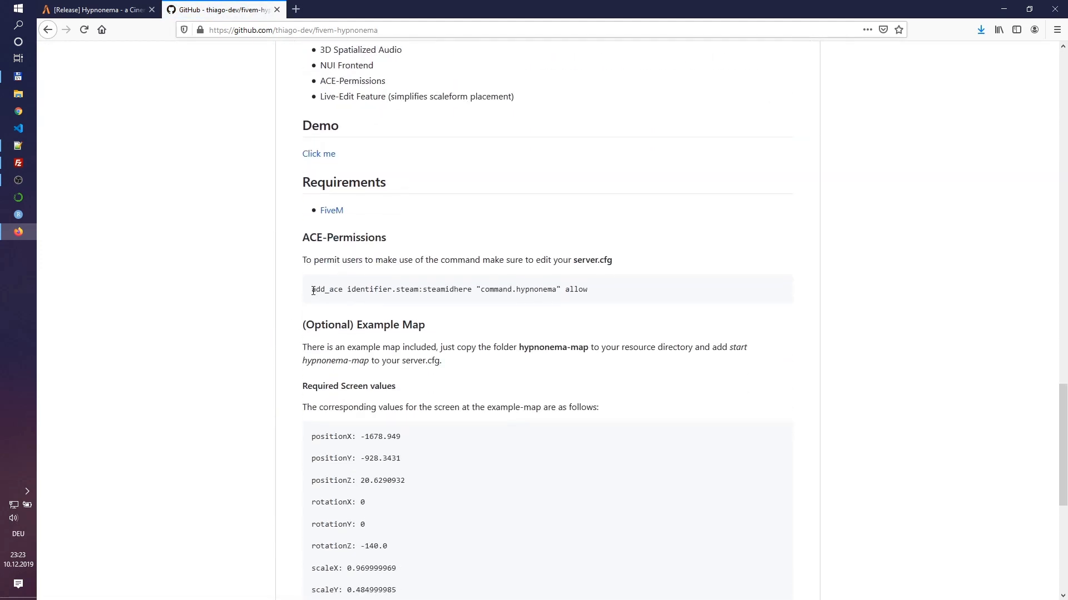
# Copy the add_ace command.hypnonema line from the README's ACE-Permissions section.
pyautogui.moveTo(312, 290); pyautogui.dragTo(557, 290)
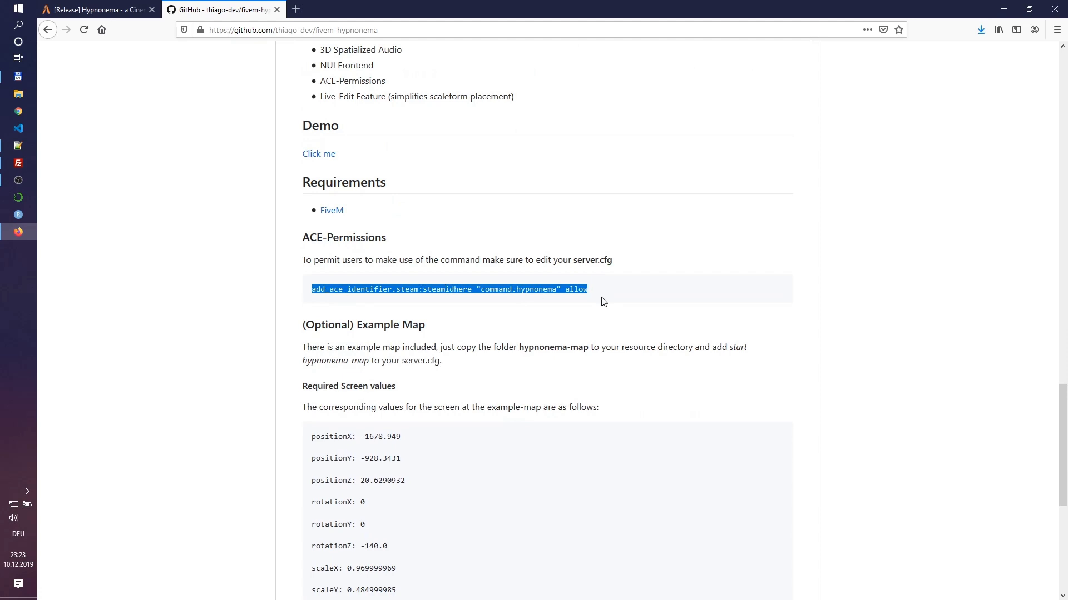
pyautogui.click(19, 147)
# Paste the add_ace line on line 140, replace steamidhere with the Steam ID, and save.
pyautogui.hotkey('ctrl', 'v')
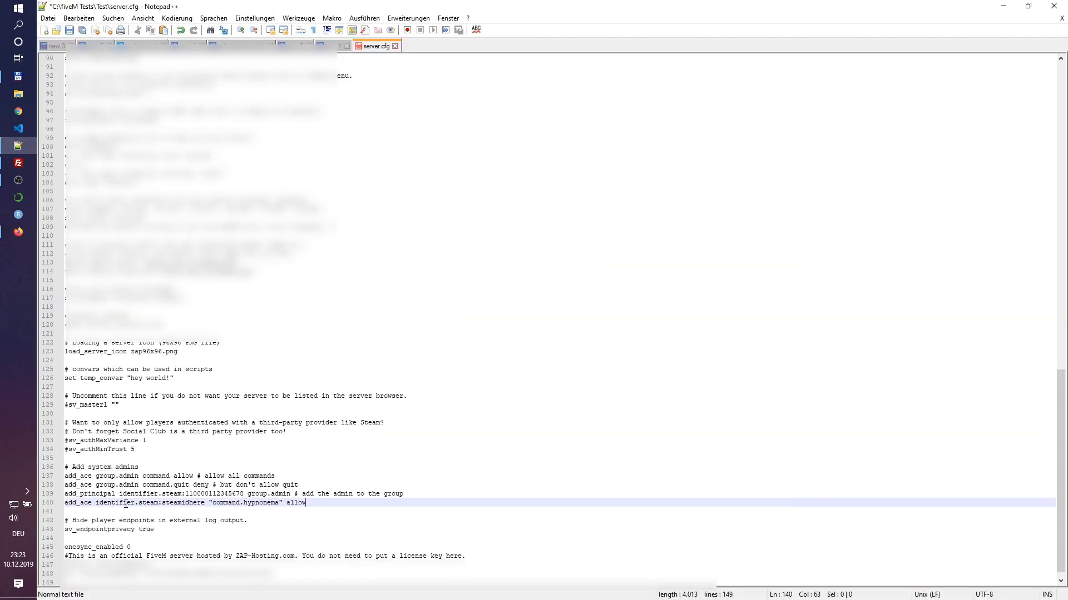
pyautogui.click(292, 45)
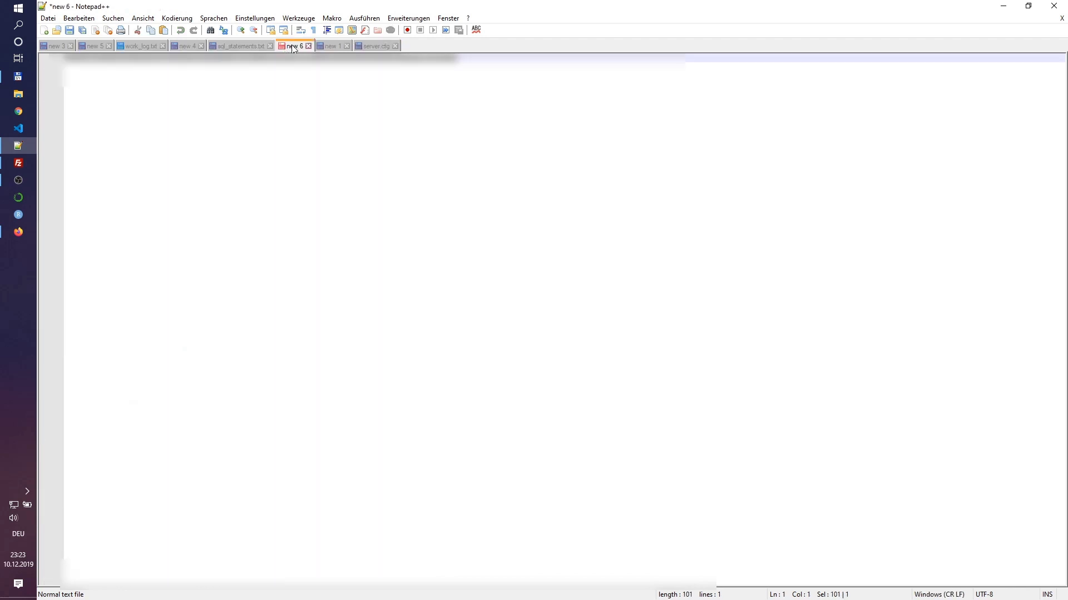
pyautogui.click(330, 46)
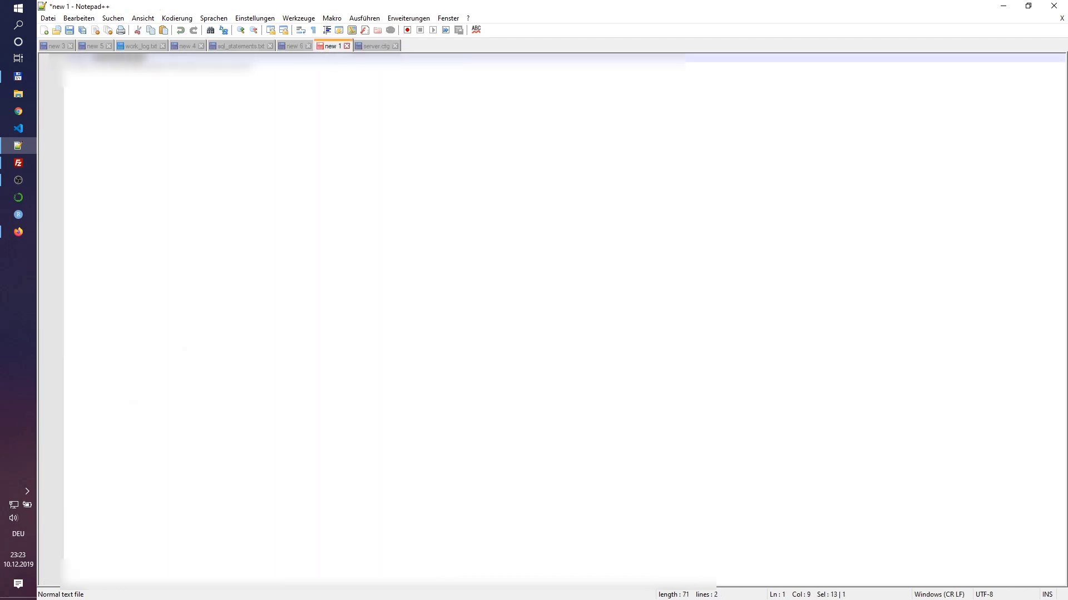
pyautogui.click(379, 47)
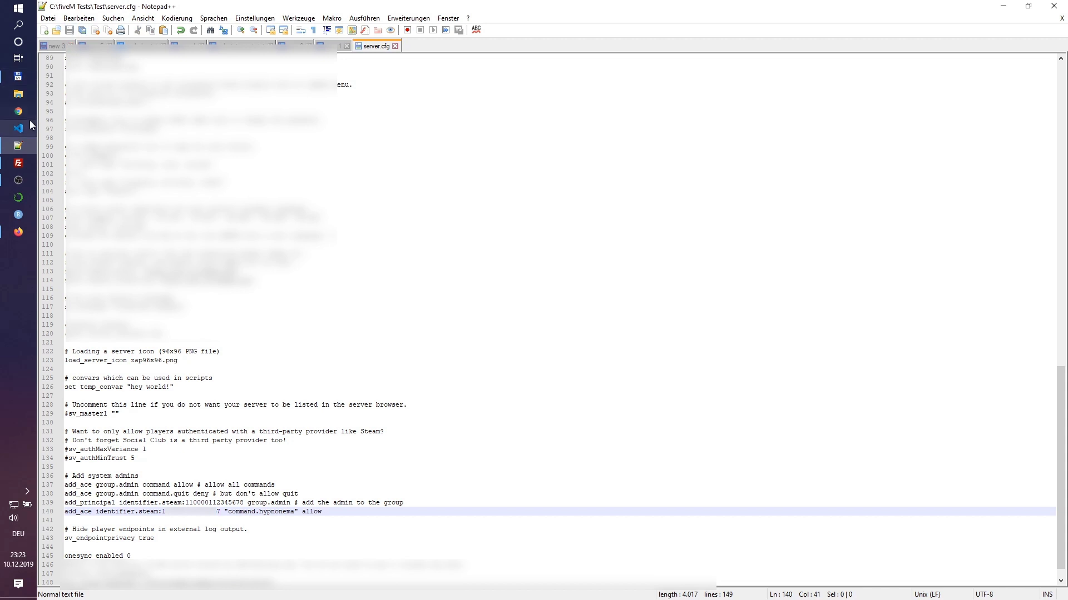
pyautogui.click(18, 163)
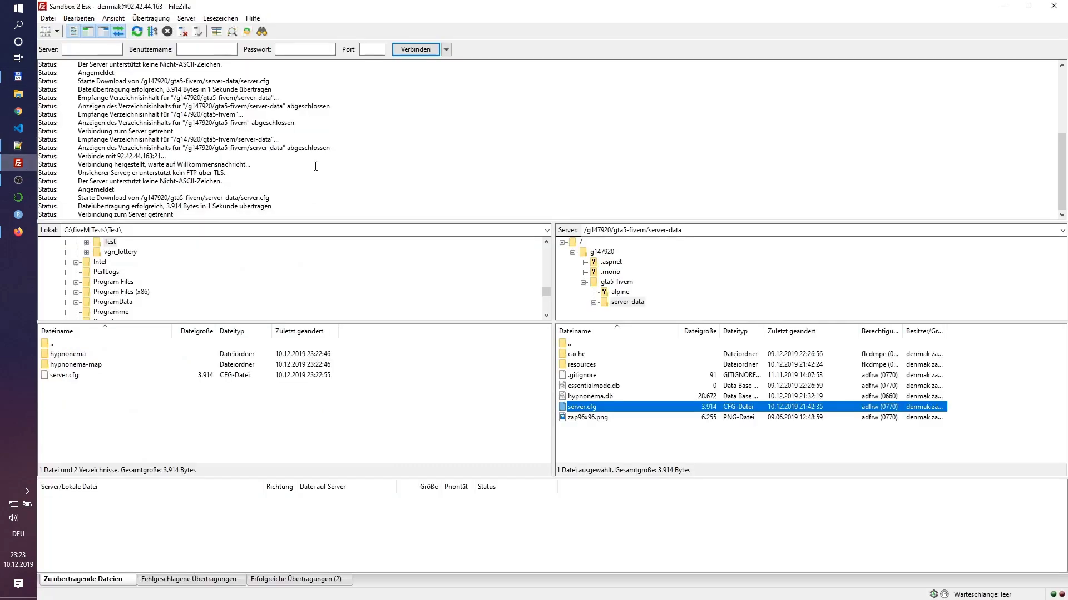
# Overwrite the remote server.cfg with the edited copy and open the remote resources folder.
pyautogui.click(136, 30)
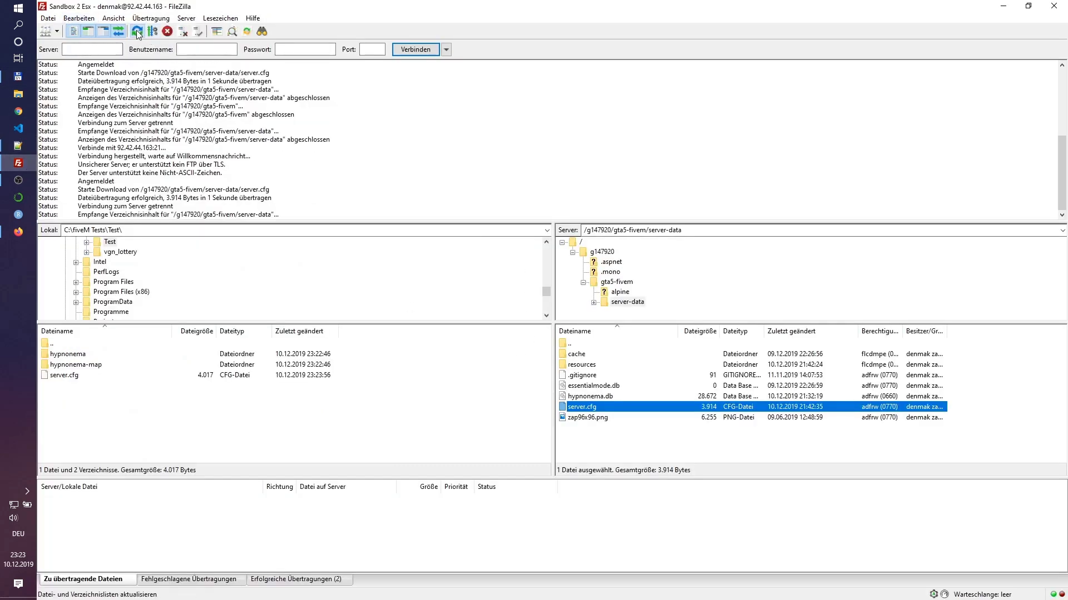
pyautogui.click(73, 376)
pyautogui.moveTo(74, 376); pyautogui.dragTo(603, 444)
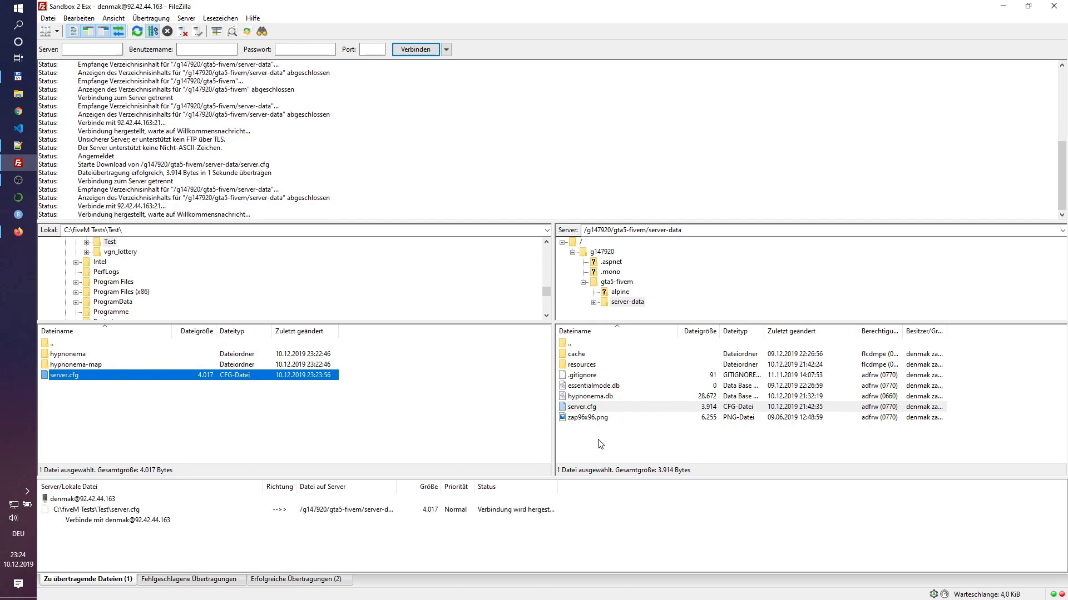
pyautogui.click(655, 377)
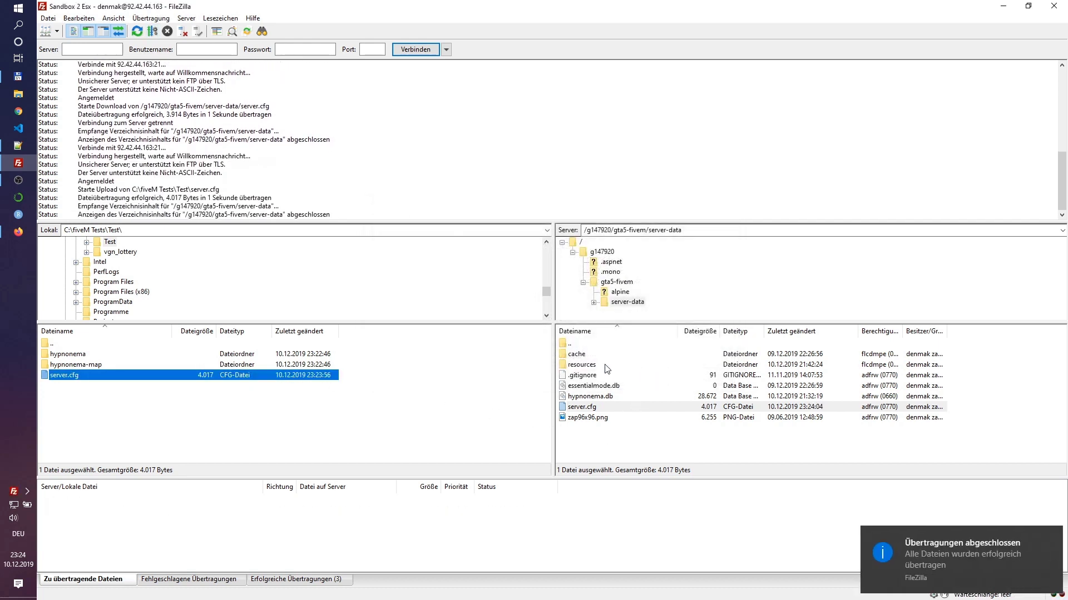
pyautogui.doubleClick(581, 365)
# Drag the selected hypnonema and hypnonema-map folders onto the remote resources listing.
pyautogui.click(96, 355)
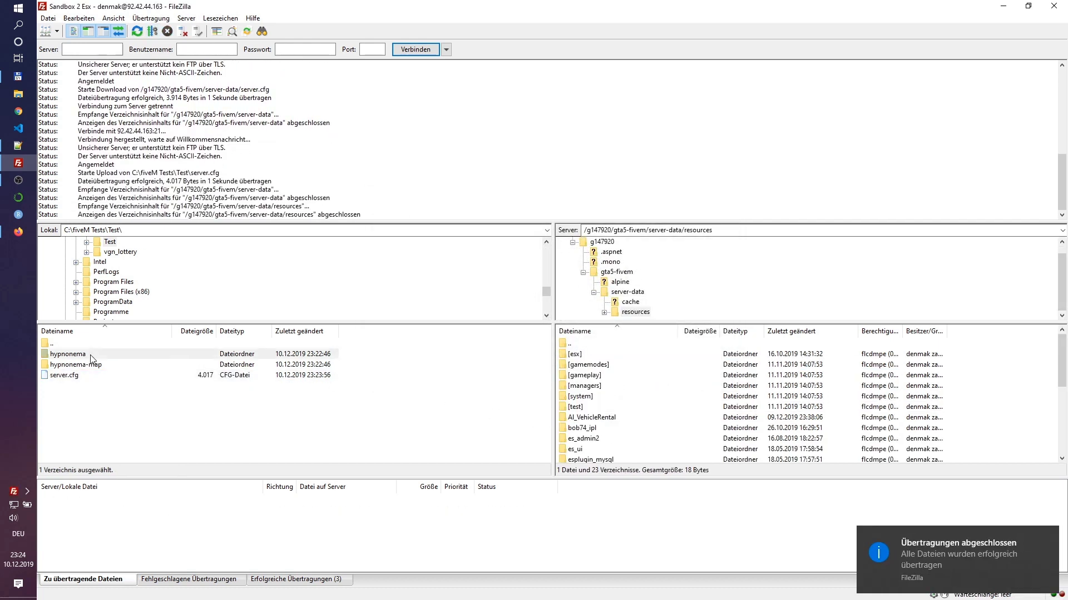
pyautogui.keyDown('ctrl'); pyautogui.click(92, 365); pyautogui.keyUp('ctrl')
pyautogui.moveTo(112, 356); pyautogui.dragTo(985, 401)
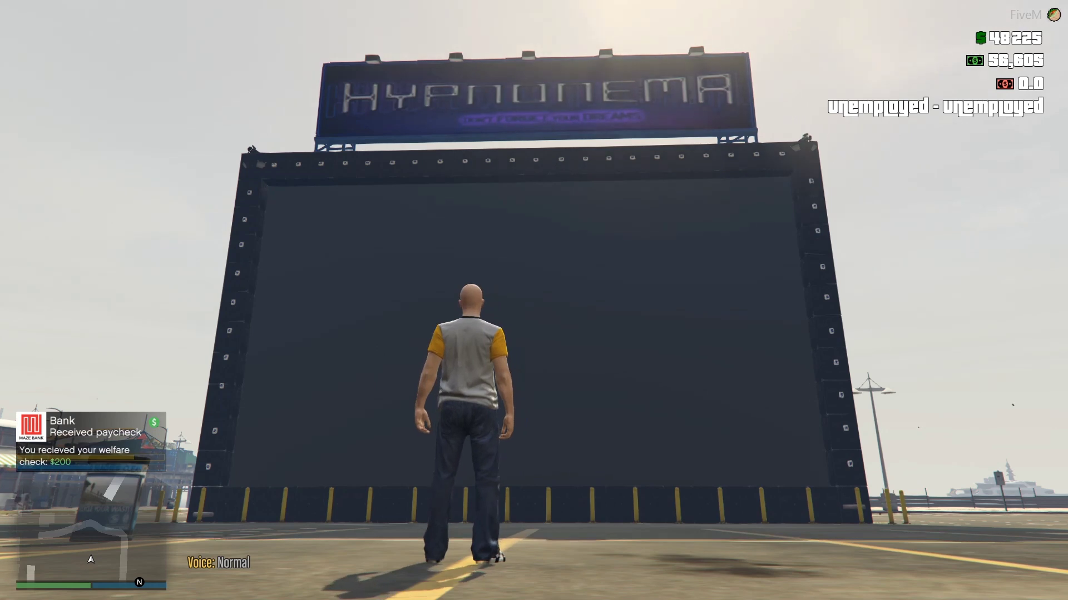
pyautogui.write('t/hy')
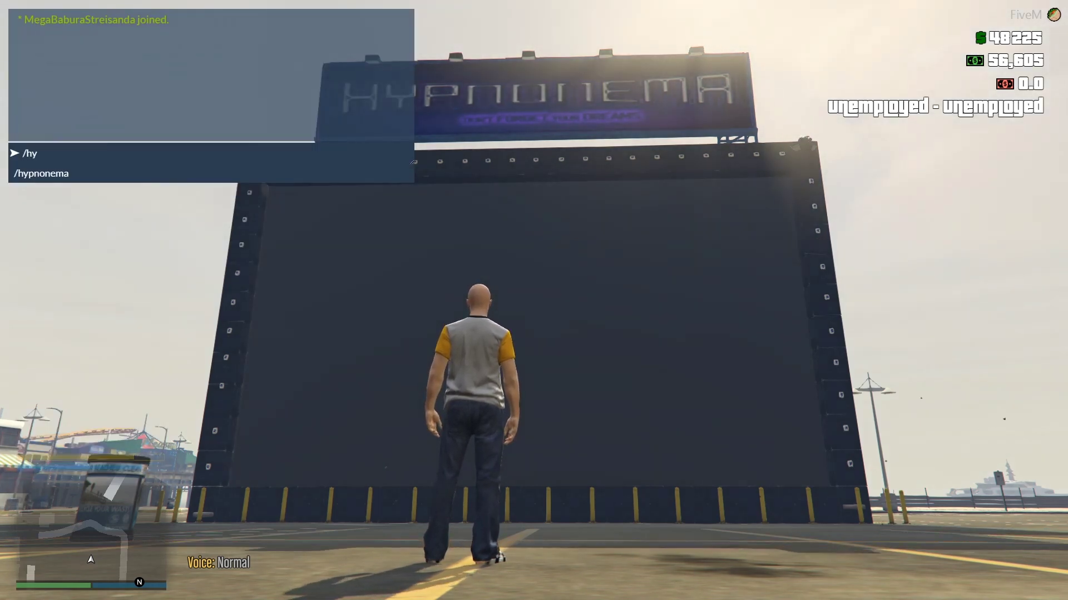
pyautogui.write('pnonema')
# Run /hypnonema and browse its Quick Play, Status and Screens pages.
pyautogui.press('Return')
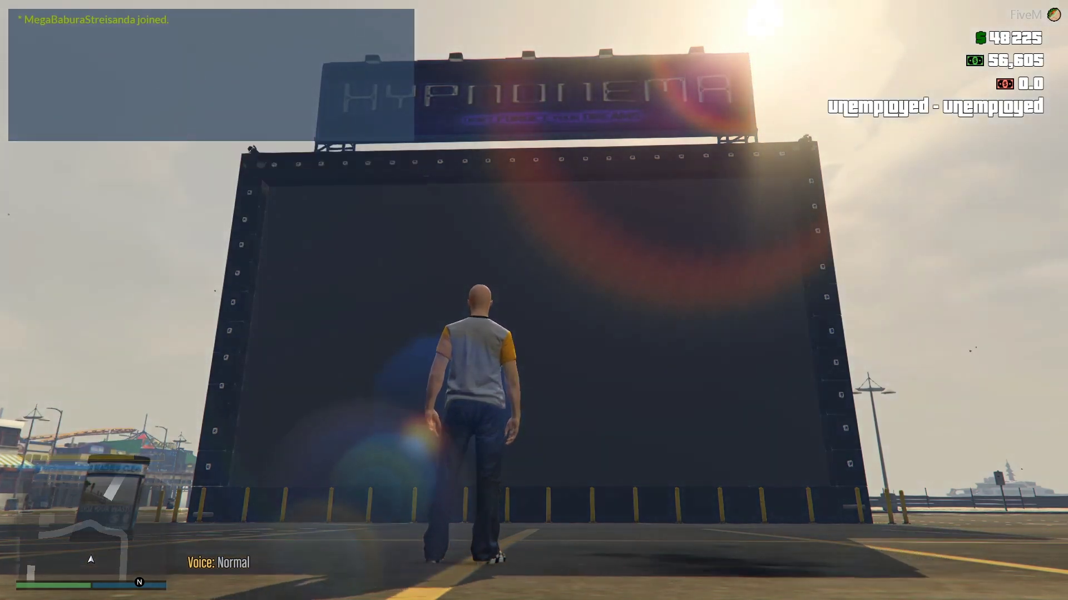
pyautogui.click(332, 166)
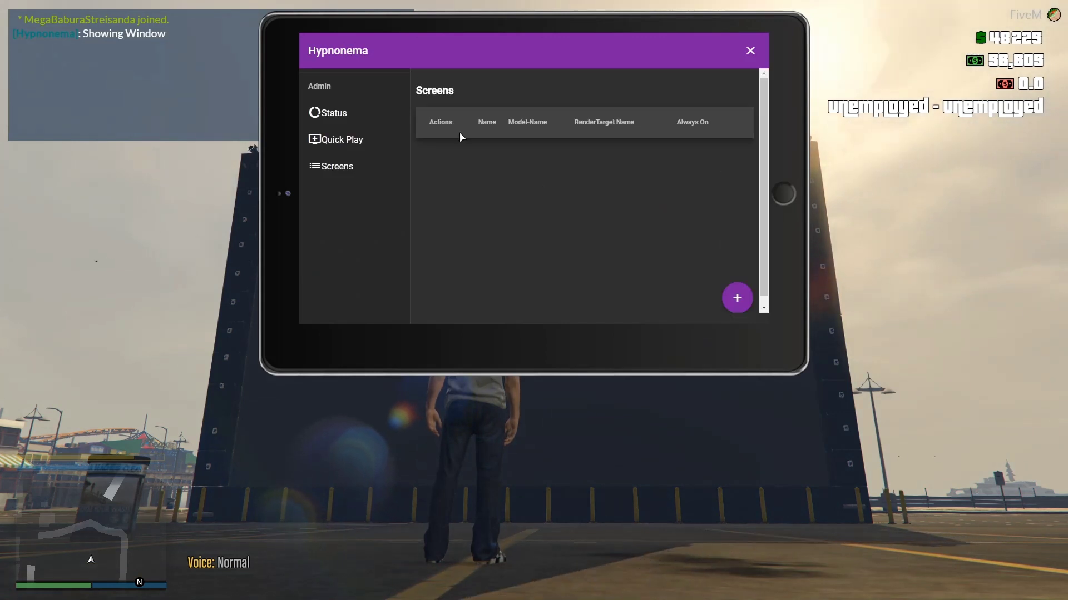
pyautogui.click(341, 140)
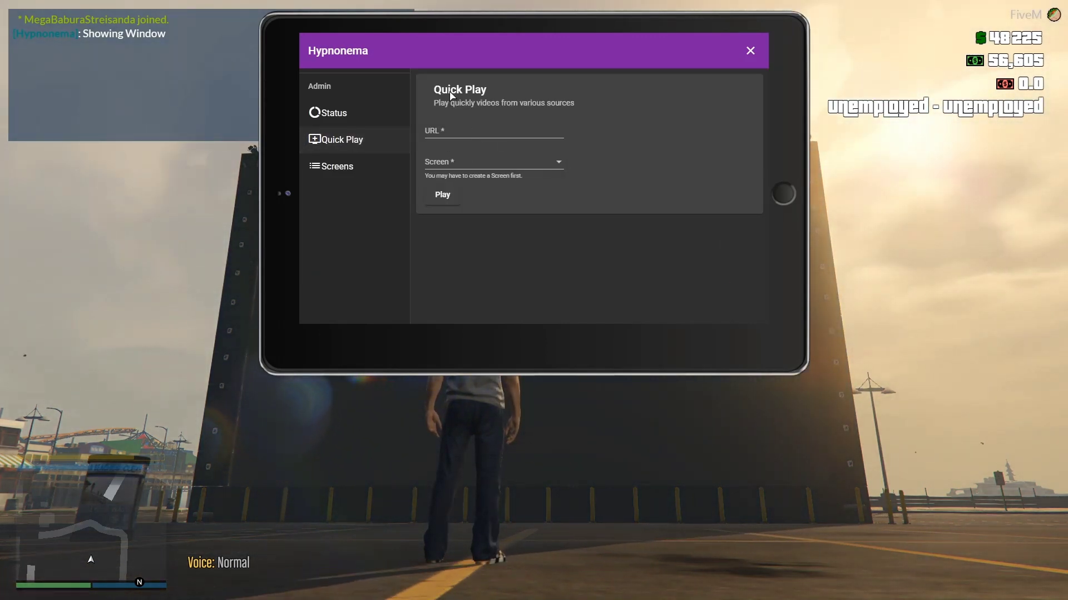
pyautogui.click(334, 112)
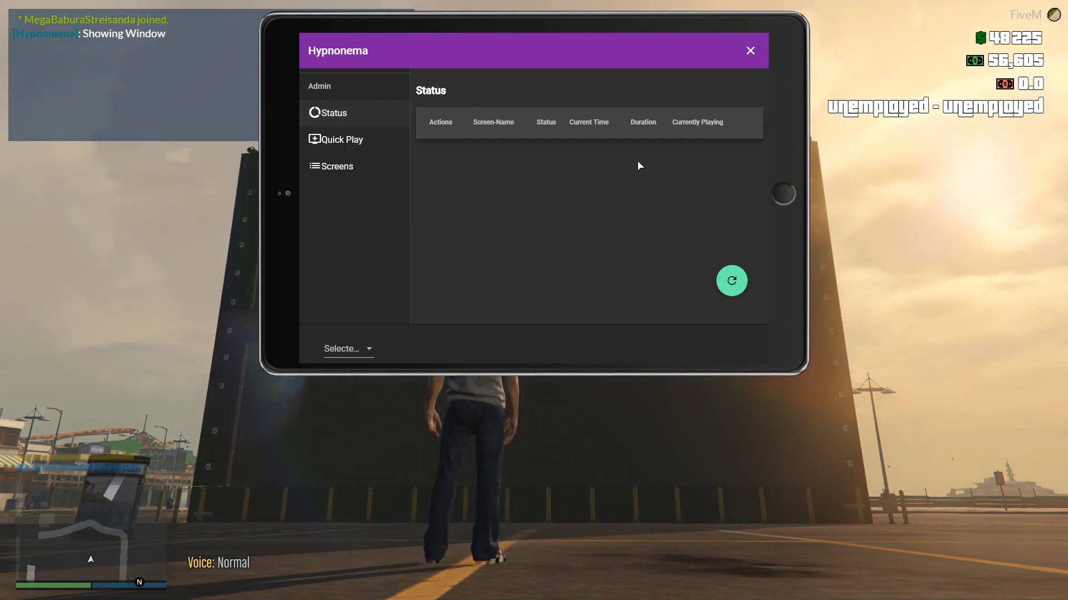
pyautogui.click(343, 169)
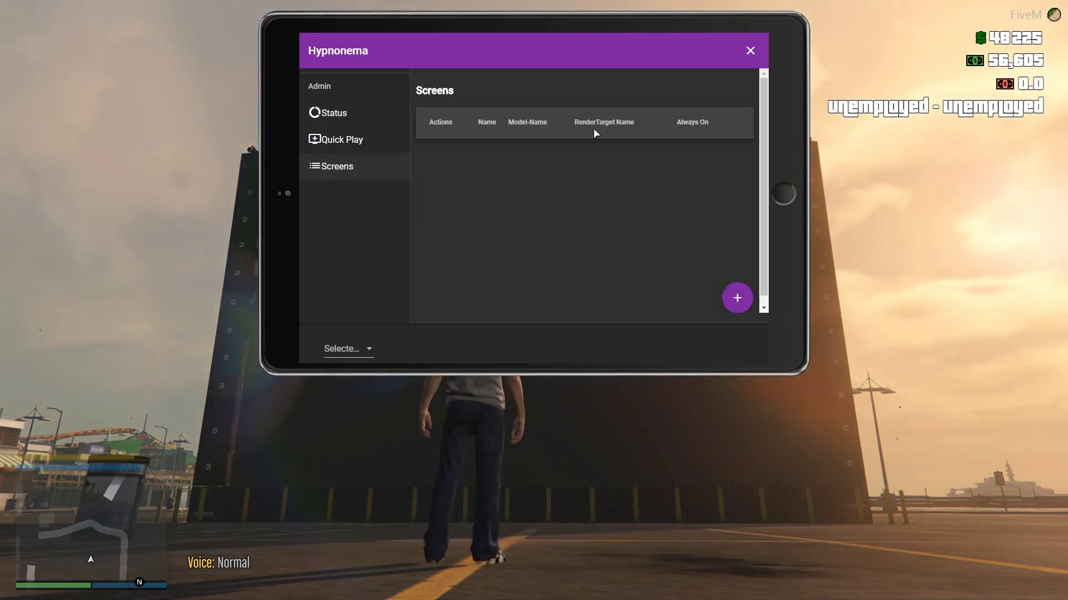
# Name the new screen Test_1 and mark it as 3D rendered.
pyautogui.click(741, 292)
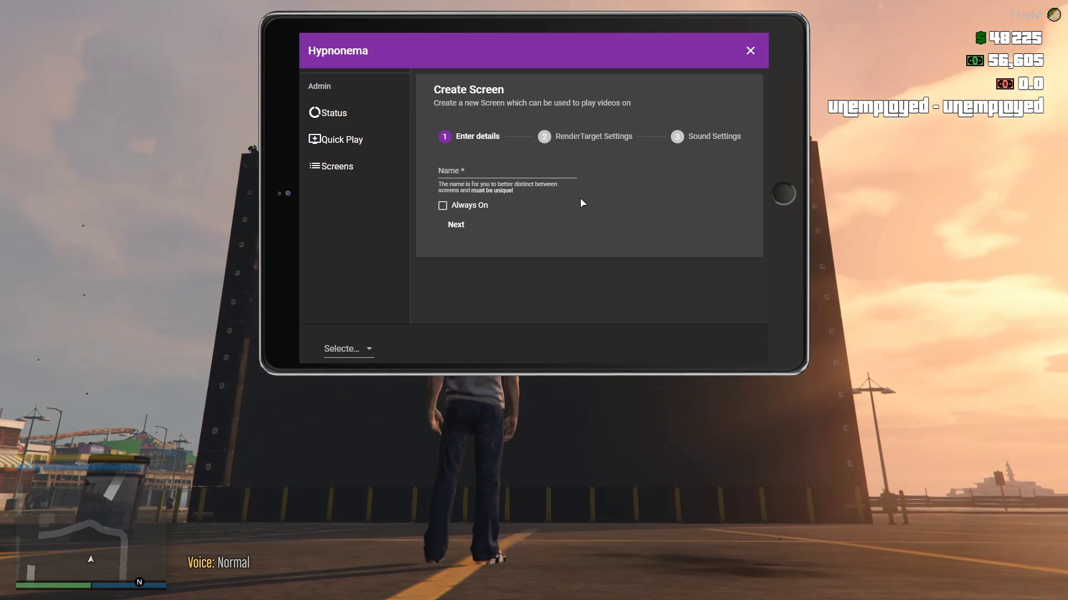
pyautogui.click(479, 171)
pyautogui.write('Test_1')
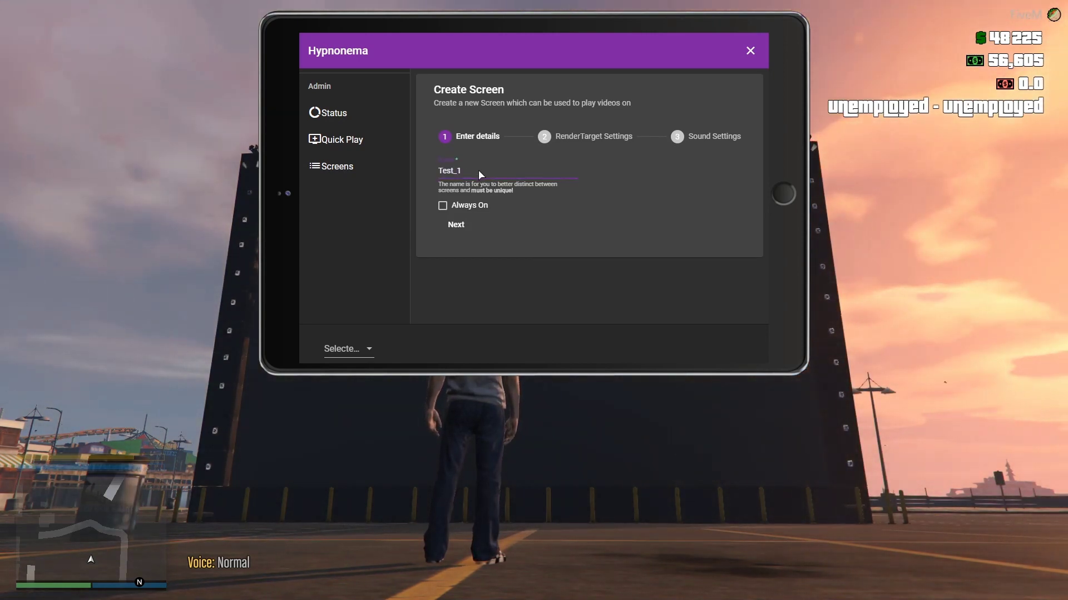
pyautogui.click(459, 226)
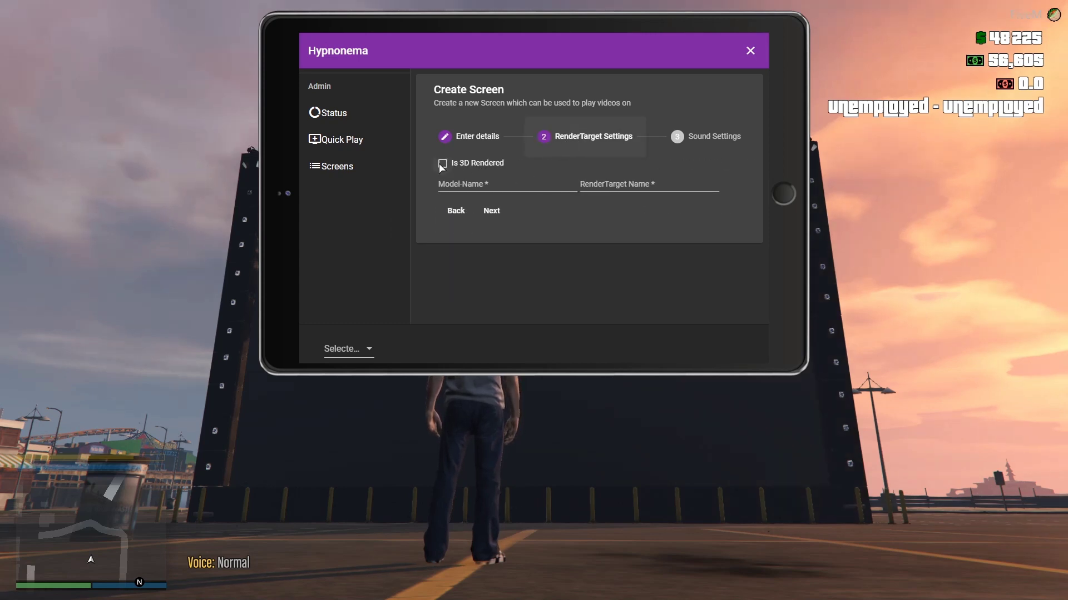
pyautogui.click(469, 163)
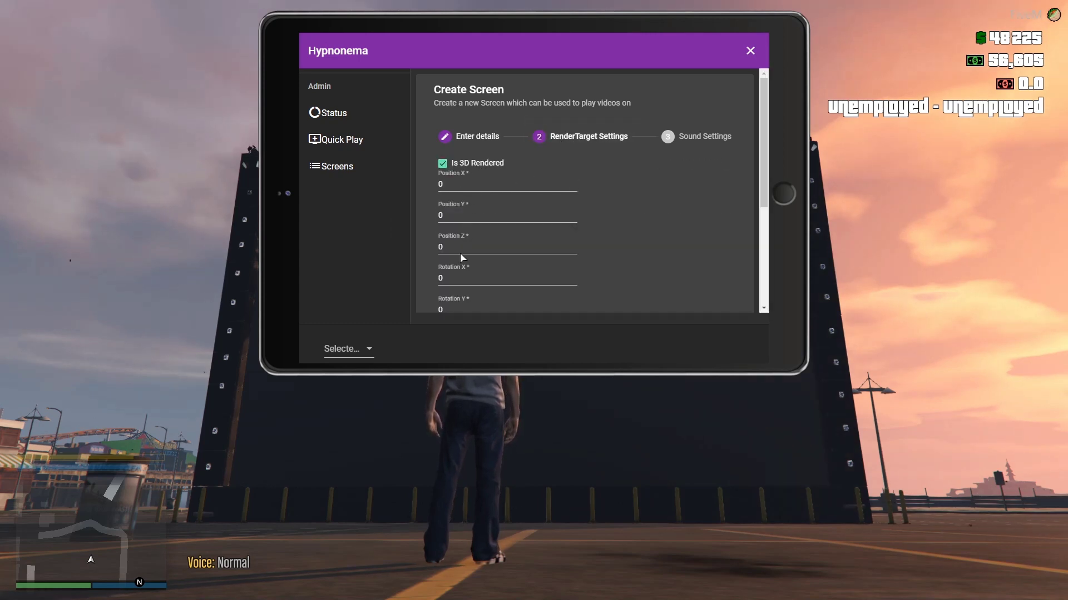
# Paste an example render-target value copied from the GitHub README.
pyautogui.hotkey('alt', 'Tab')
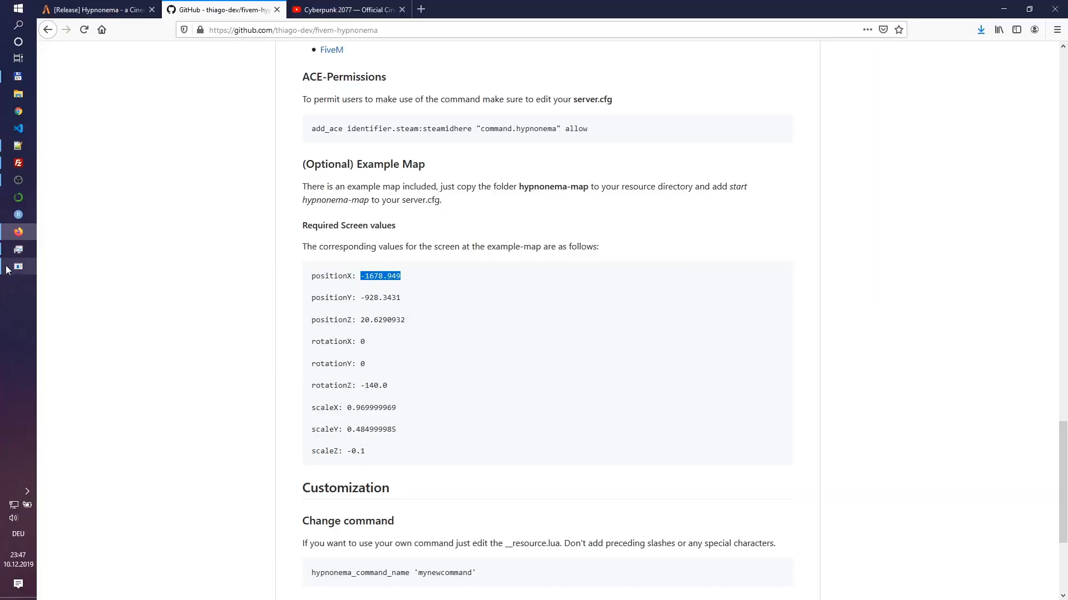
pyautogui.hotkey('alt', 'Tab')
pyautogui.write('-1678.949')
pyautogui.scroll(-5, 450, 185)
pyautogui.write('0.1')
pyautogui.scroll(5, 578, 238)
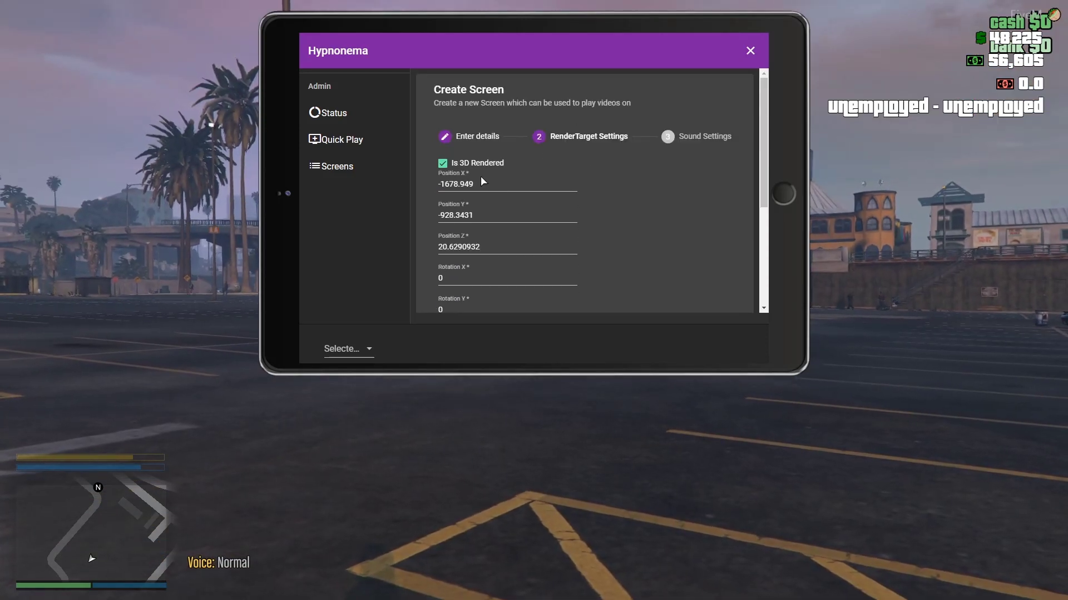
pyautogui.scroll(-3, 473, 228)
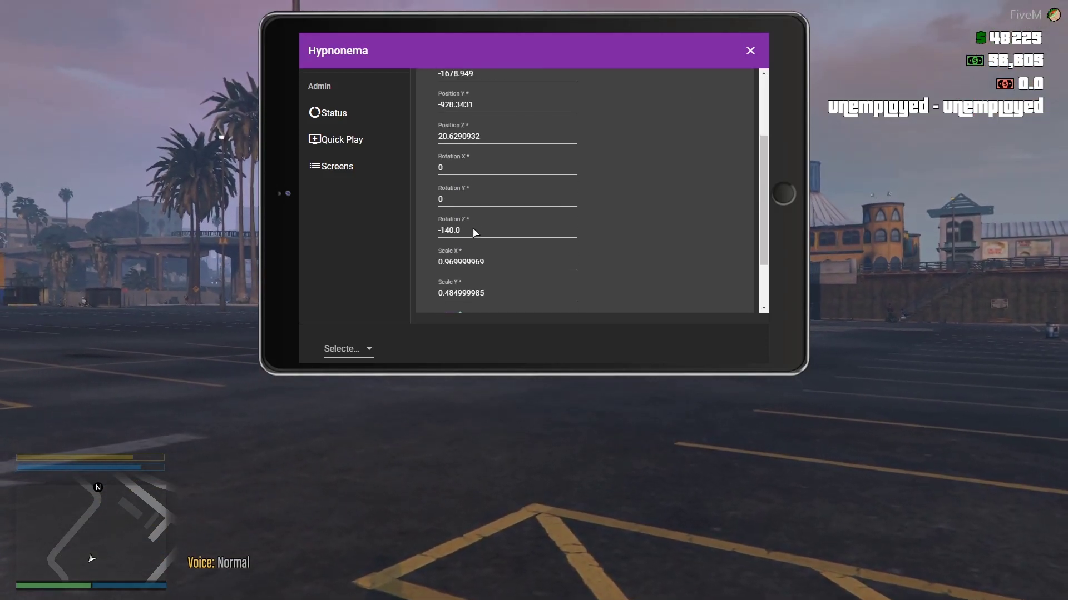
pyautogui.scroll(-3, 473, 228)
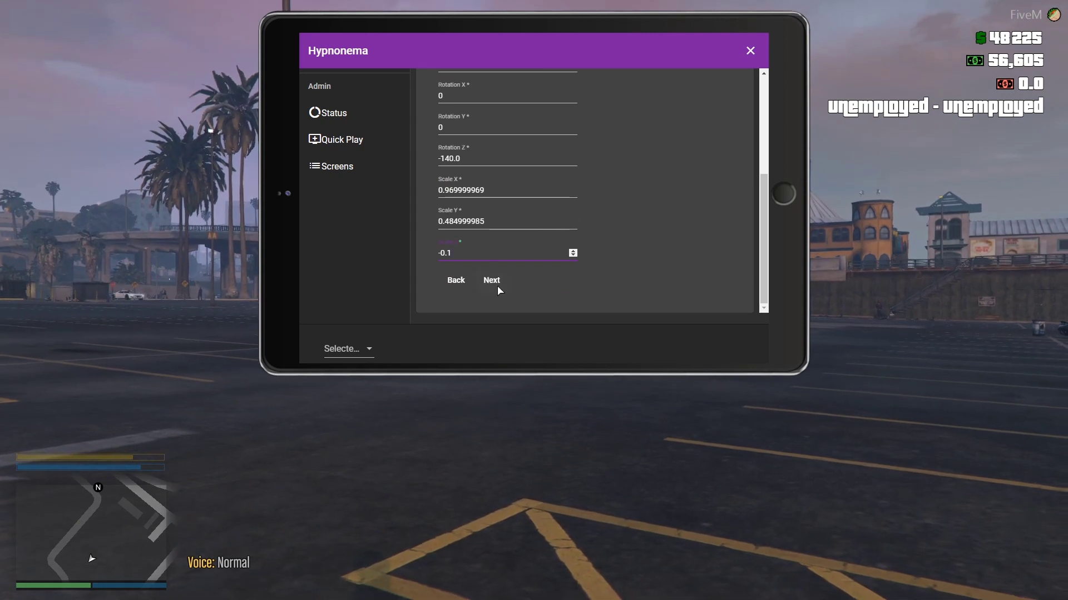
# Advance to Sound Settings and create the Test_1 screen with default sound.
pyautogui.click(494, 281)
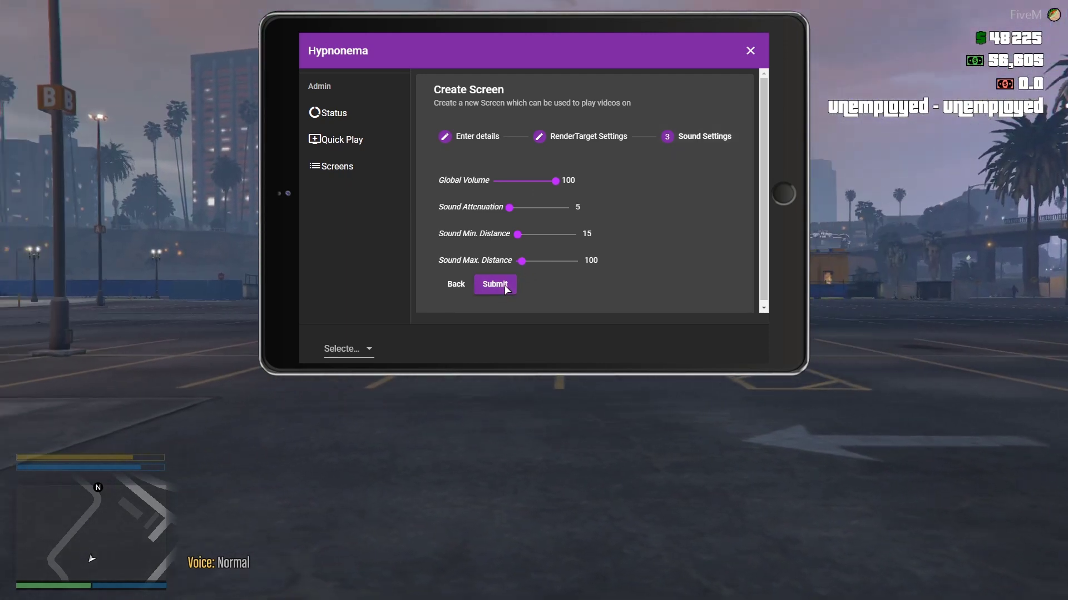
pyautogui.click(506, 289)
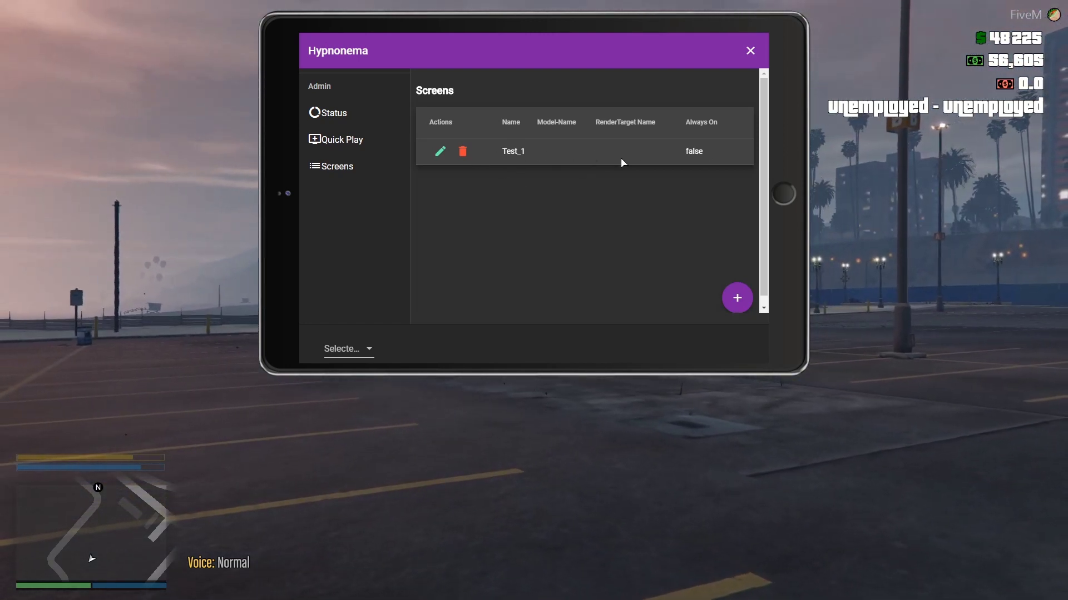
# Open the Quick Play form and copy the trailer's YouTube URL from Firefox.
pyautogui.click(352, 108)
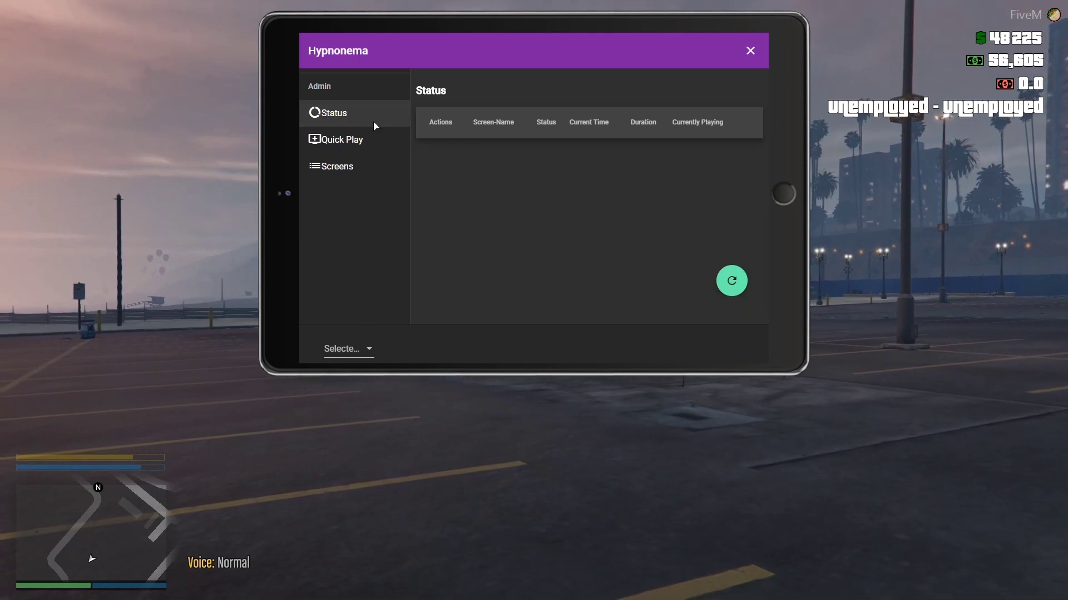
pyautogui.click(346, 140)
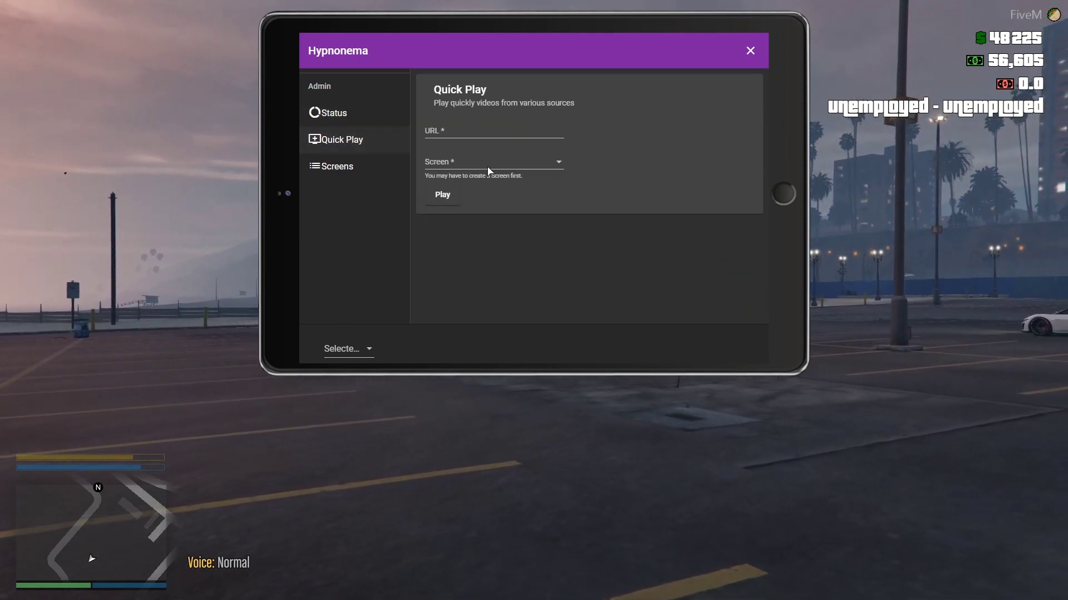
pyautogui.hotkey('alt', 'Tab')
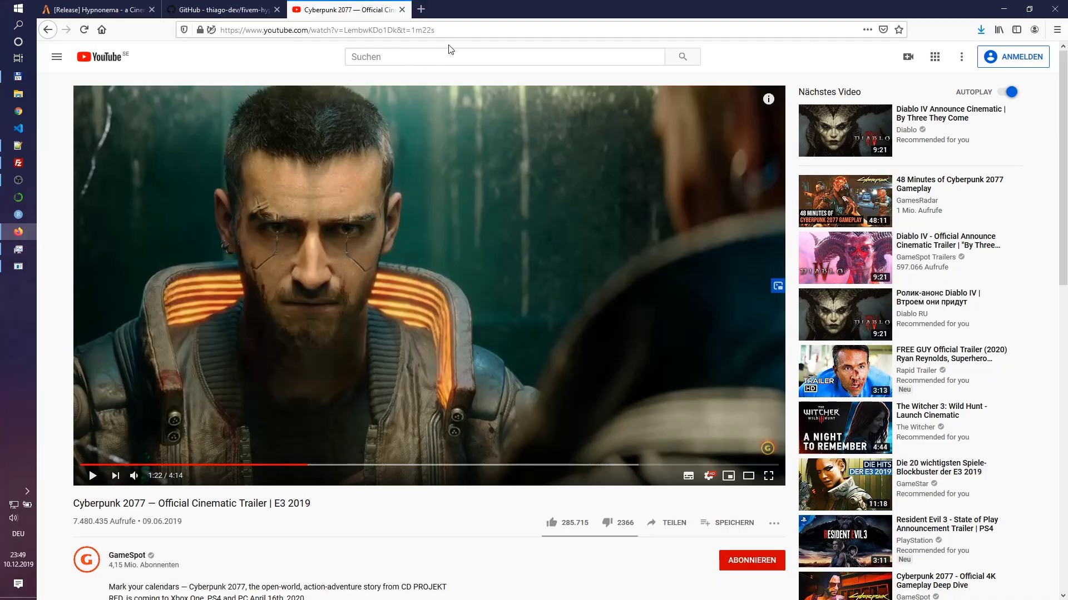
pyautogui.click(449, 30)
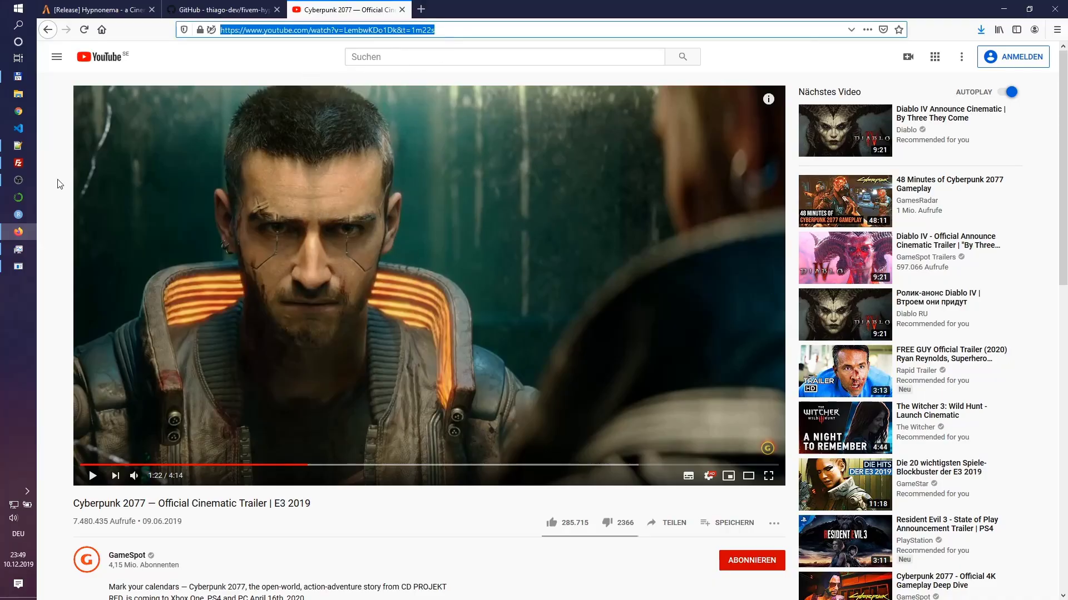
pyautogui.hotkey('alt', 'Tab')
pyautogui.click(447, 164)
# Play the pasted trailer URL on the Test_1 screen via Quick Play.
pyautogui.click(436, 167)
pyautogui.click(453, 133)
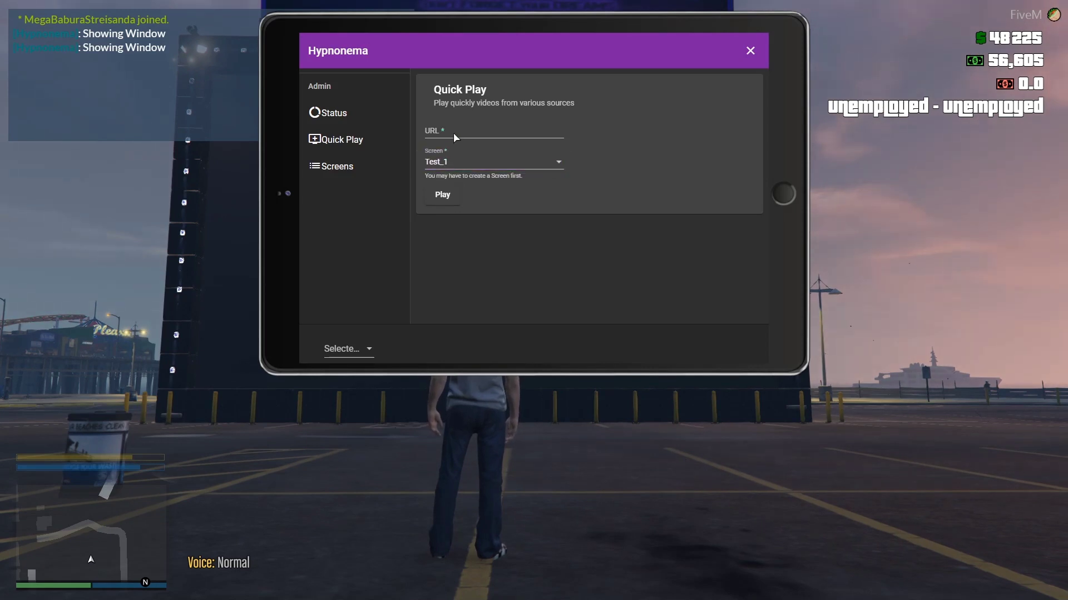
pyautogui.hotkey('ctrl', 'v')
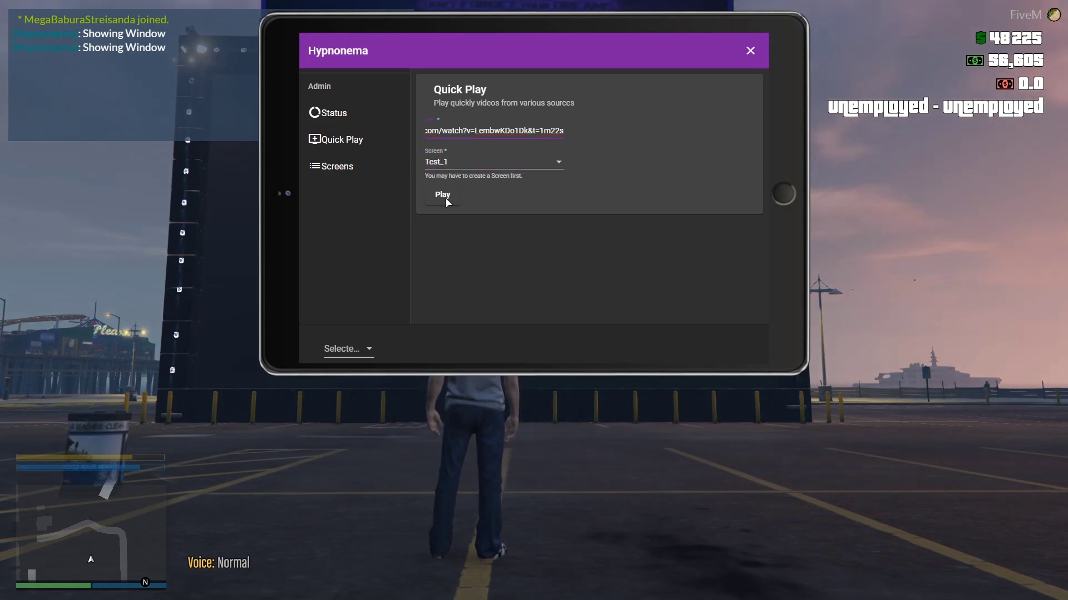
pyautogui.click(446, 198)
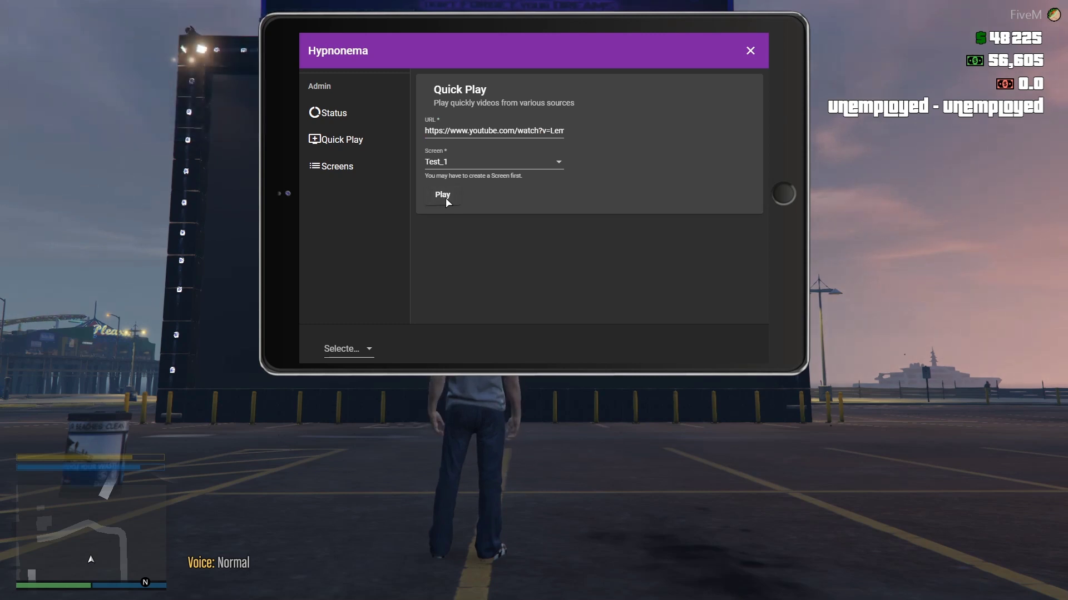
# Check the F8 console and playback status, then close the admin panel.
pyautogui.press('F8')
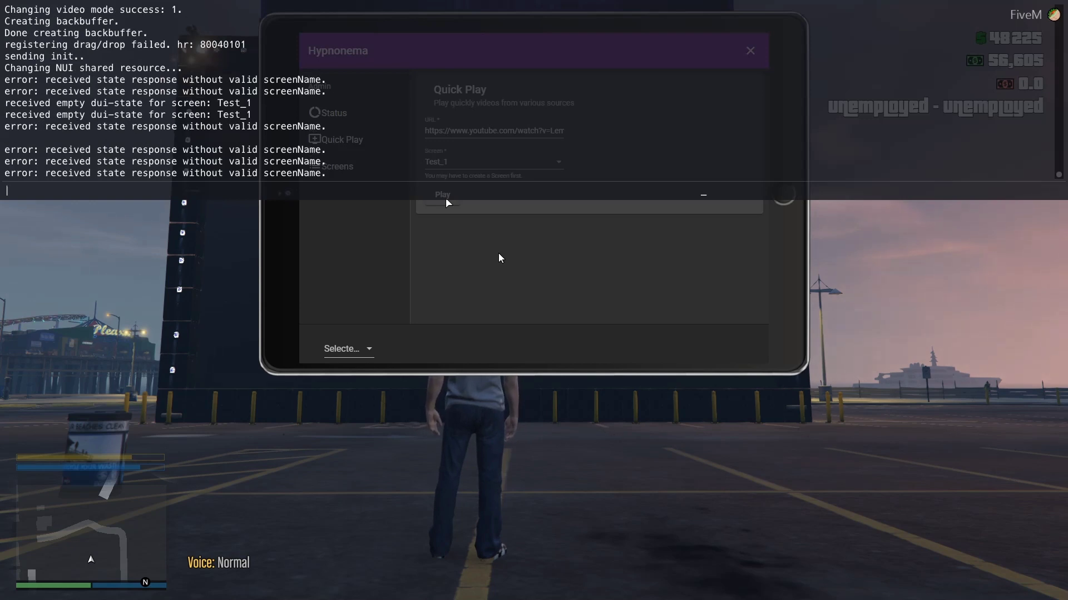
pyautogui.press('F8')
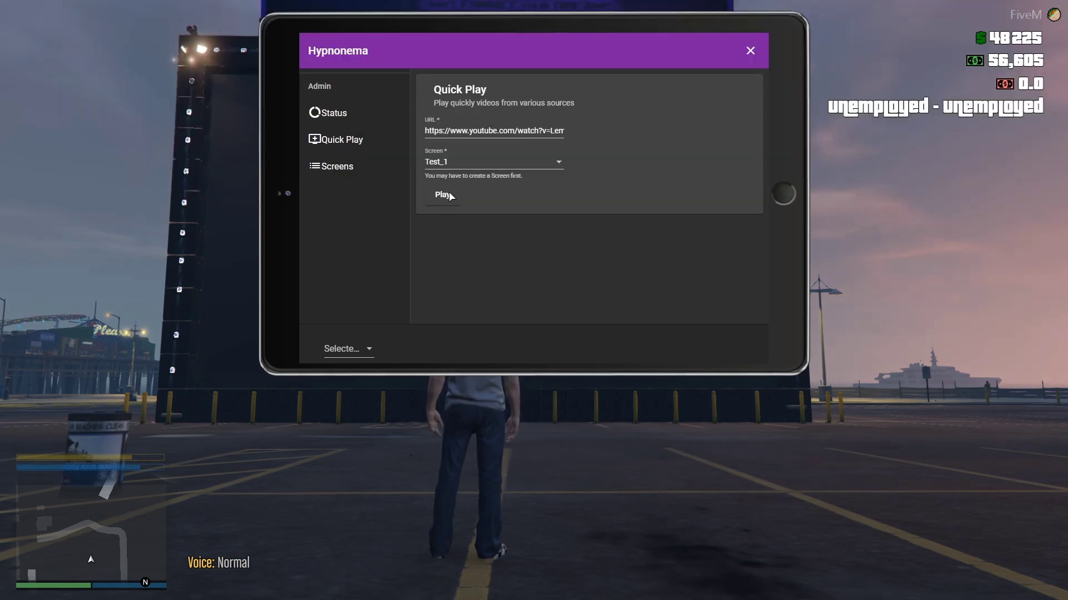
pyautogui.click(331, 114)
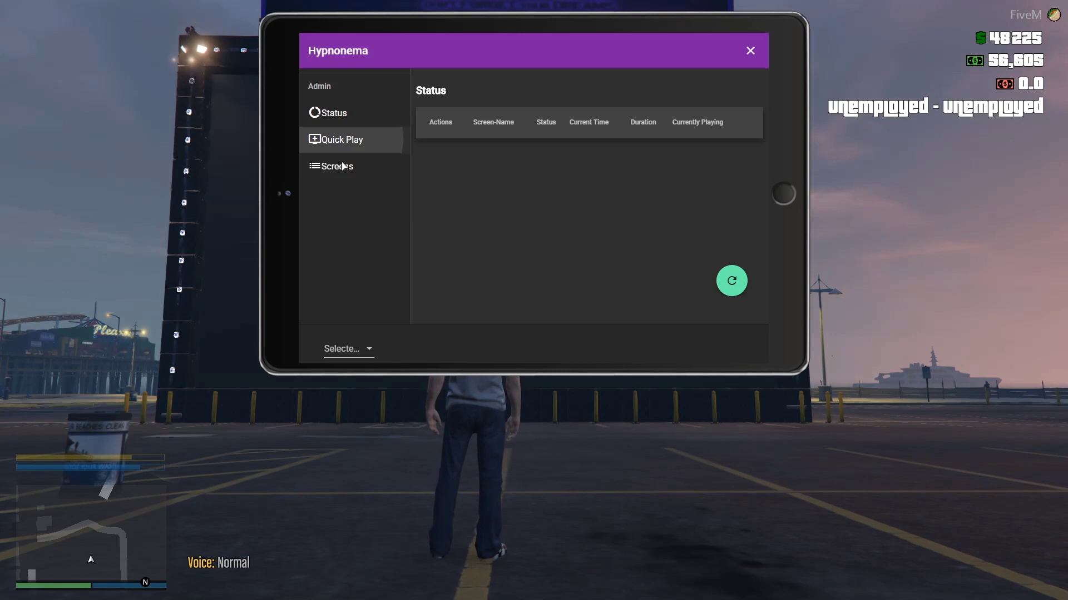
pyautogui.click(341, 140)
pyautogui.click(337, 166)
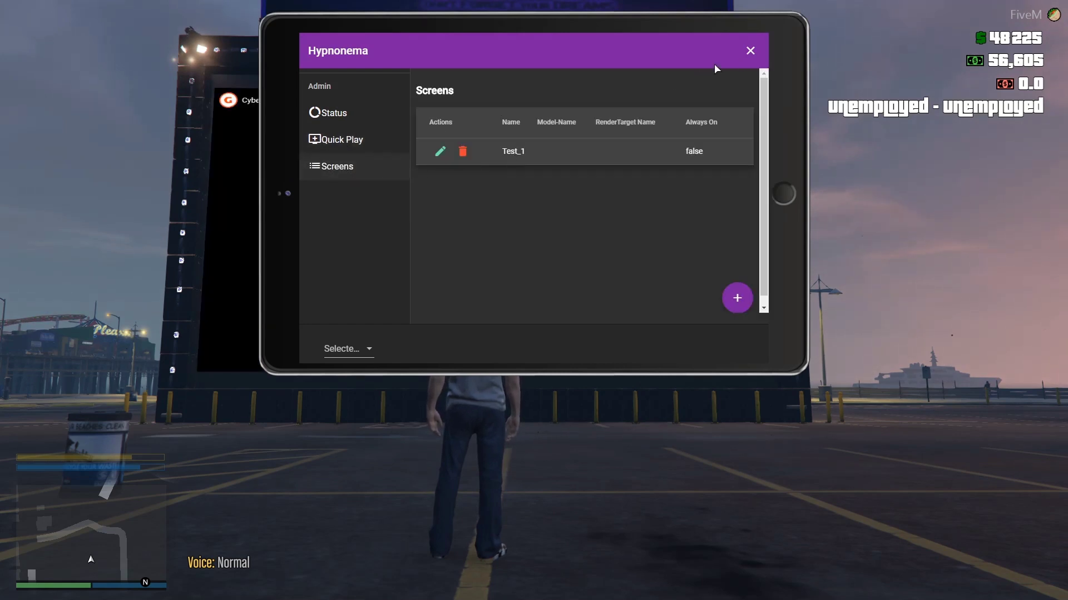
pyautogui.click(748, 52)
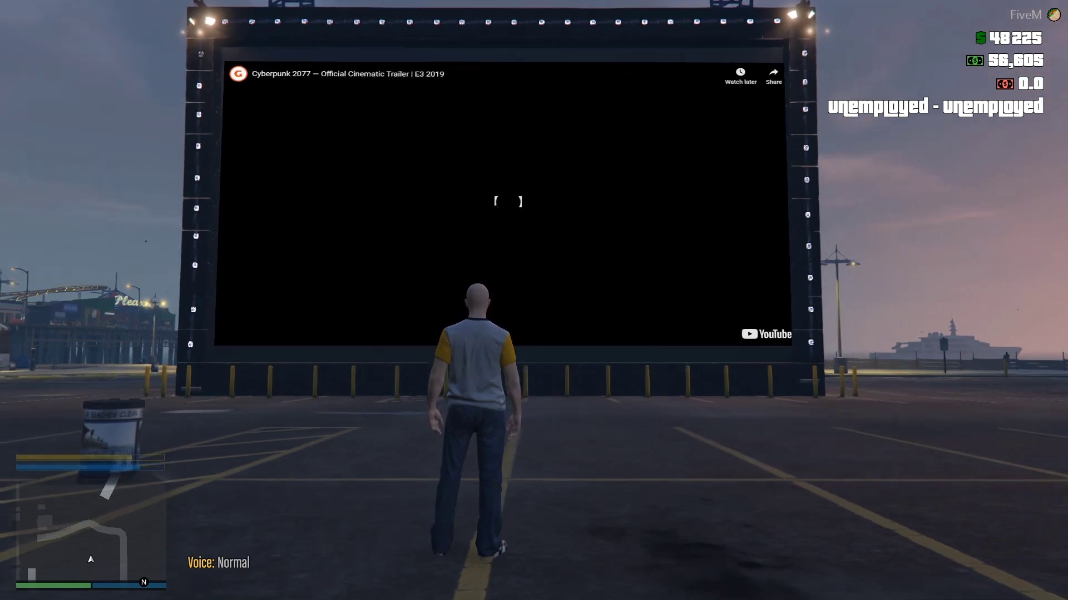